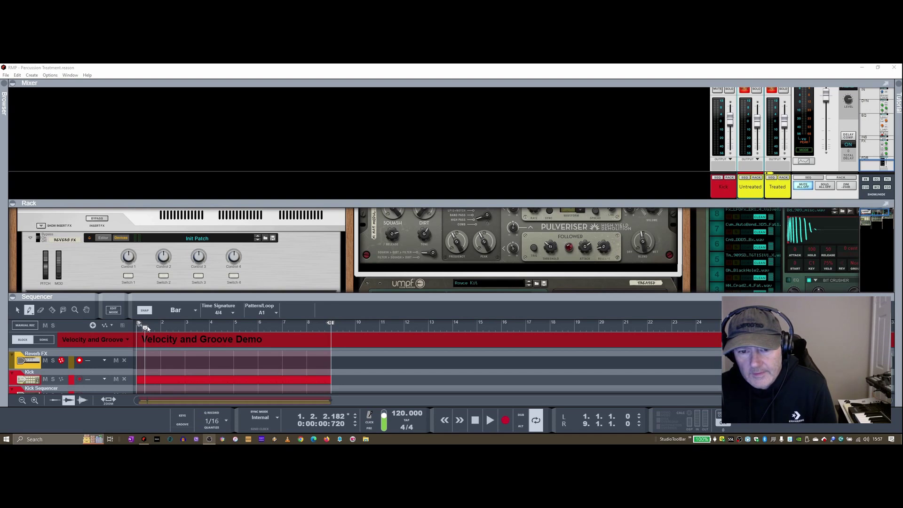
# Reset the song position to 1.1.1.0 and review the Untreated and Treated lanes
pyautogui.click(249, 325)
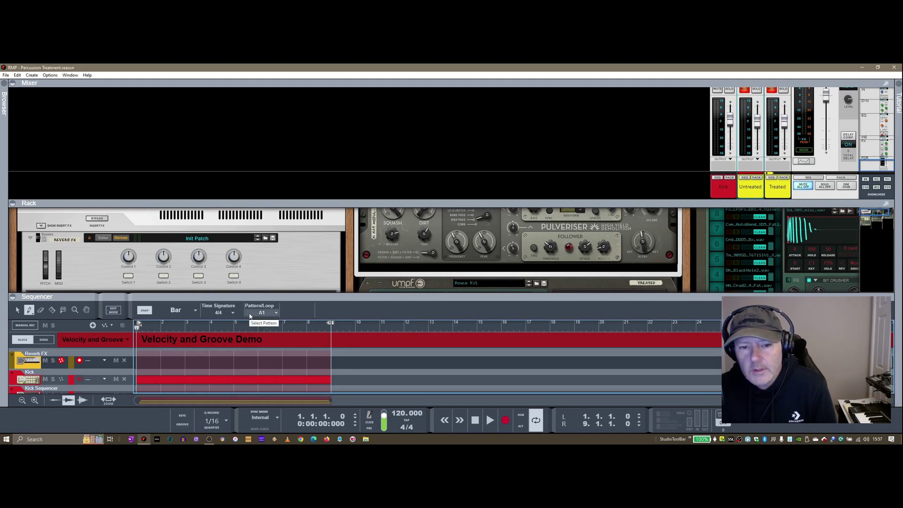
pyautogui.scroll(-2, 82, 373)
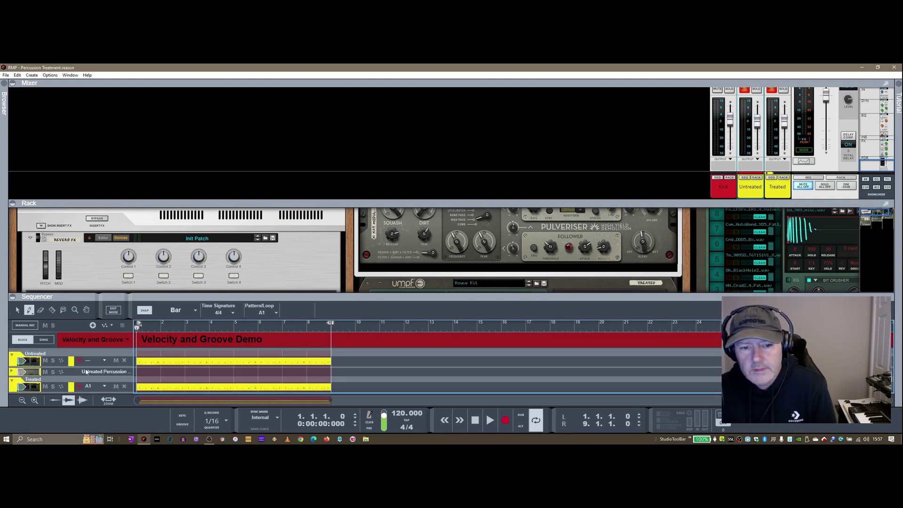
pyautogui.scroll(-2, 82, 373)
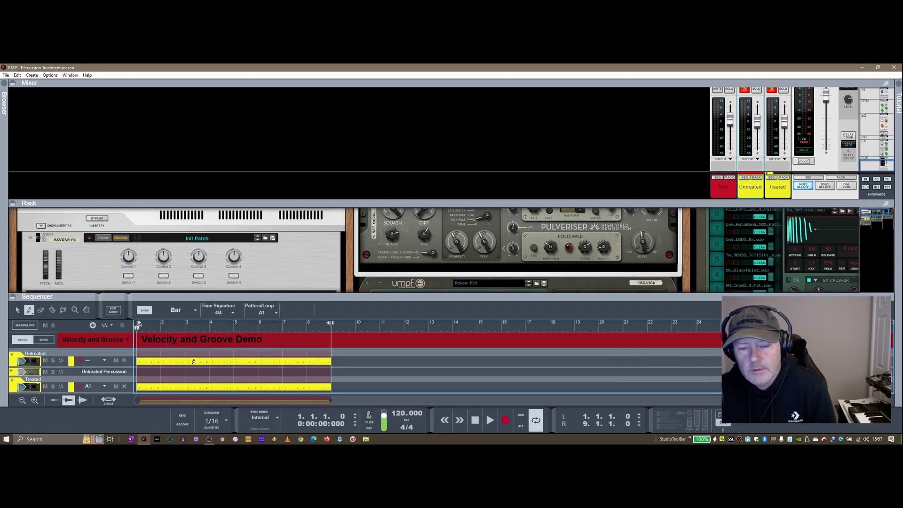
pyautogui.scroll(2, 193, 362)
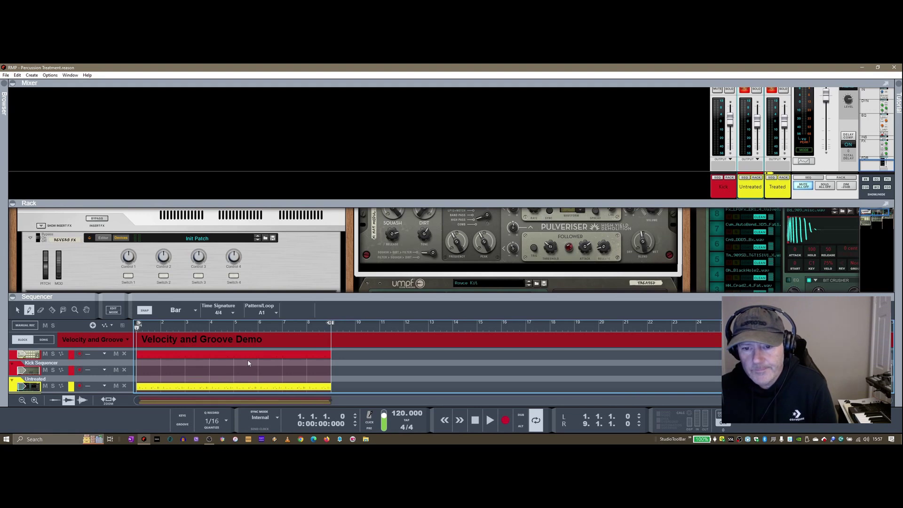
# Select the Untreated track and audition umpf pads 2–5, including the Oh_BlackHole2.wav sample
pyautogui.click(66, 381)
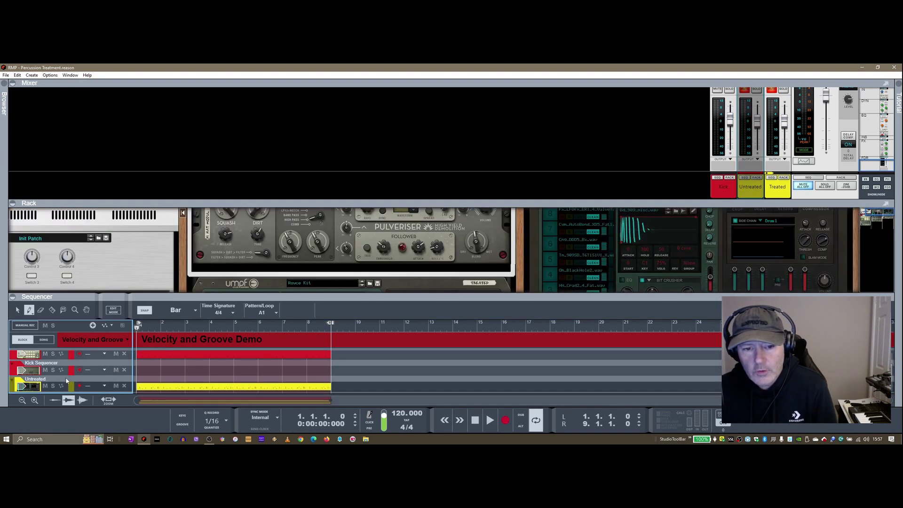
pyautogui.scroll(-1, 690, 225)
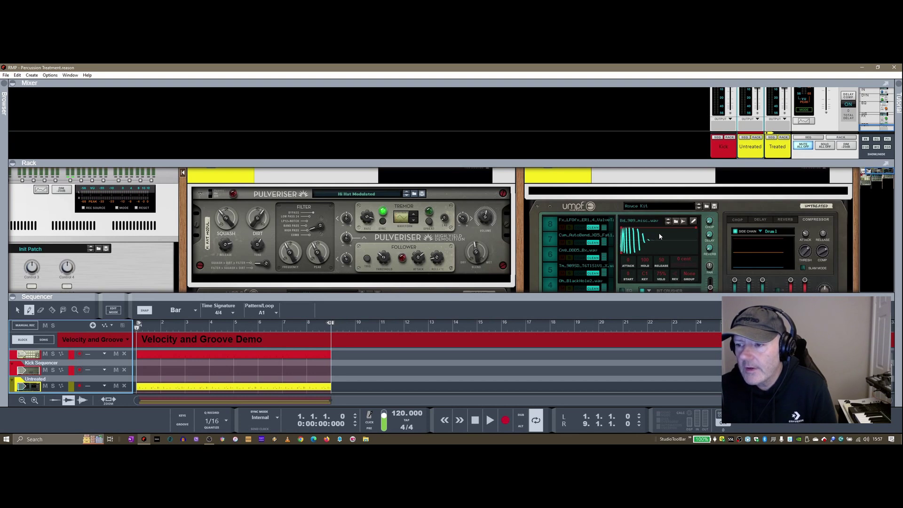
pyautogui.scroll(-1, 659, 233)
pyautogui.click(551, 236)
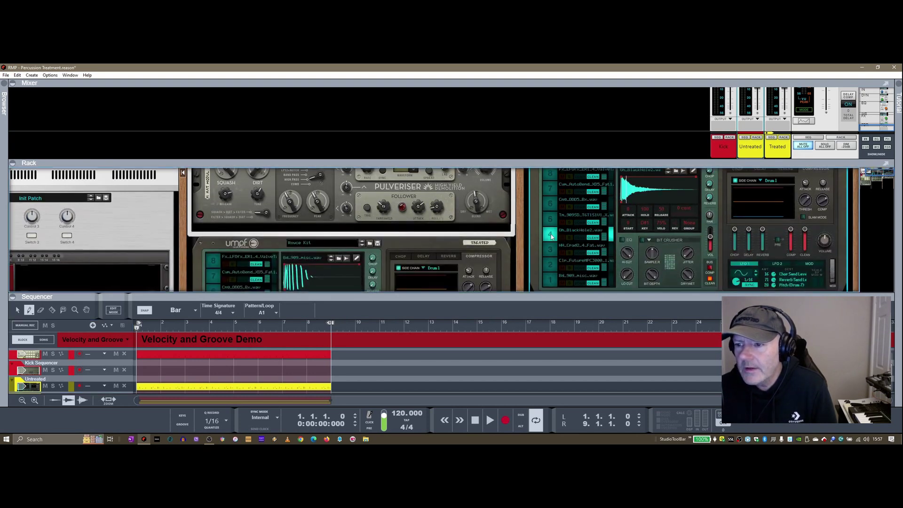
pyautogui.click(553, 222)
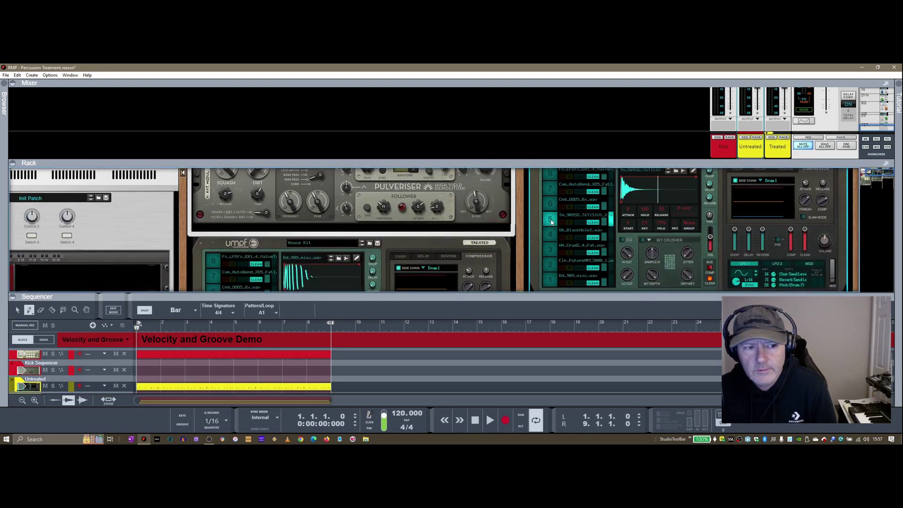
pyautogui.click(551, 233)
pyautogui.click(551, 249)
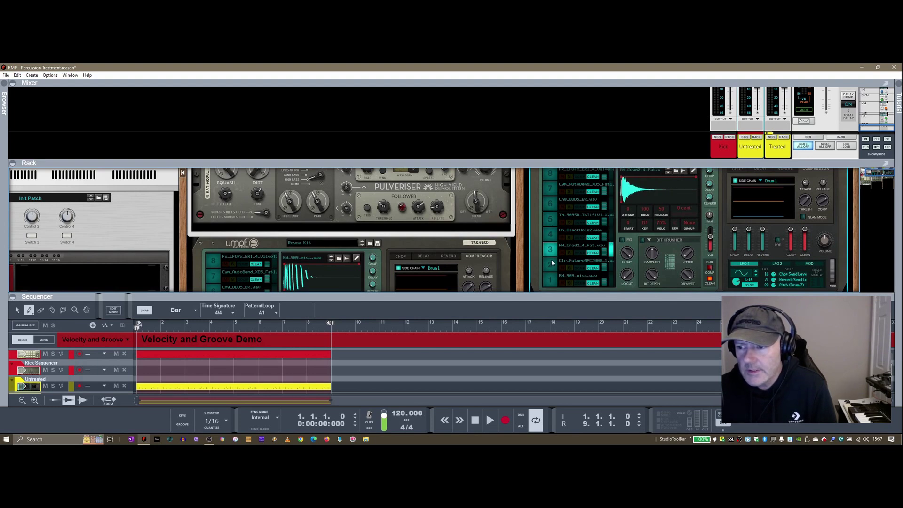
pyautogui.click(553, 265)
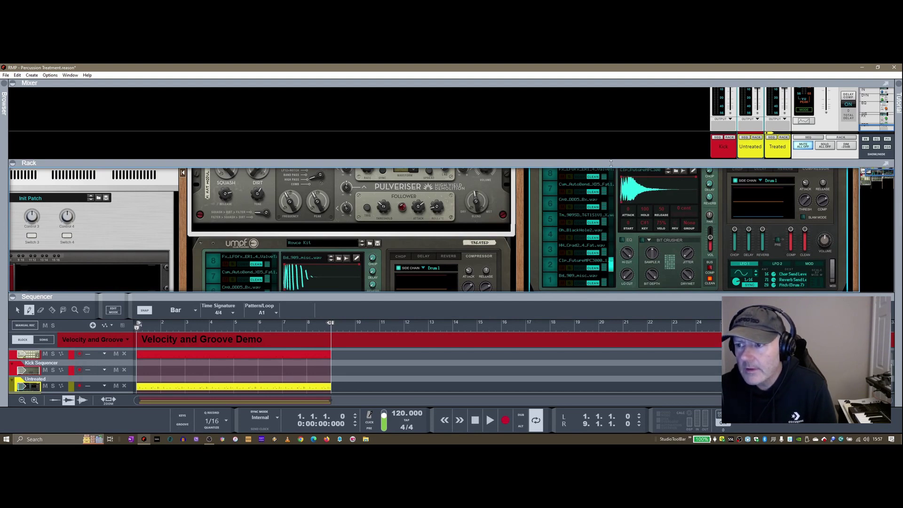
# Give the mixer more room and audition pads 5, 4, 3 and 2 again, ending on the hi-hat
pyautogui.moveTo(611, 164); pyautogui.dragTo(571, 172)
pyautogui.click(550, 227)
pyautogui.click(550, 244)
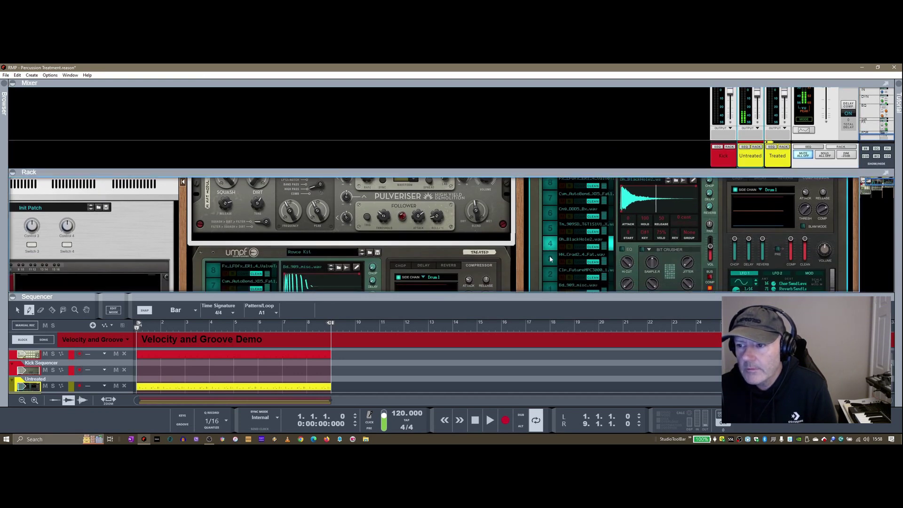
pyautogui.click(551, 259)
pyautogui.click(552, 276)
pyautogui.click(551, 259)
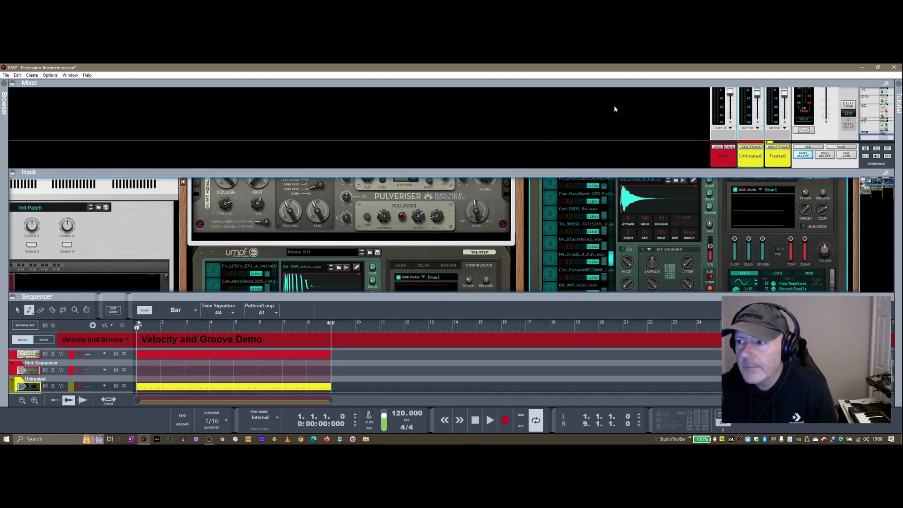
# Mute the Untreated mixer channel and give the rack more room
pyautogui.moveTo(642, 181); pyautogui.dragTo(634, 220)
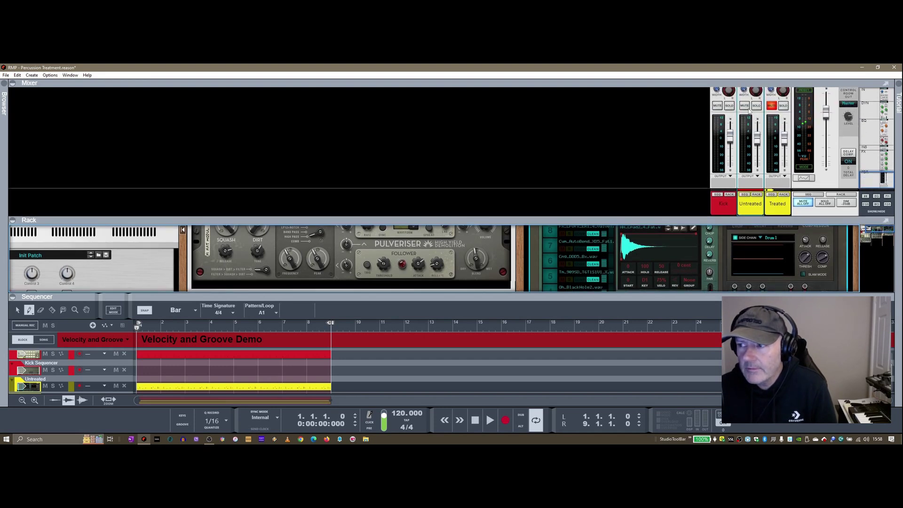
pyautogui.click(745, 106)
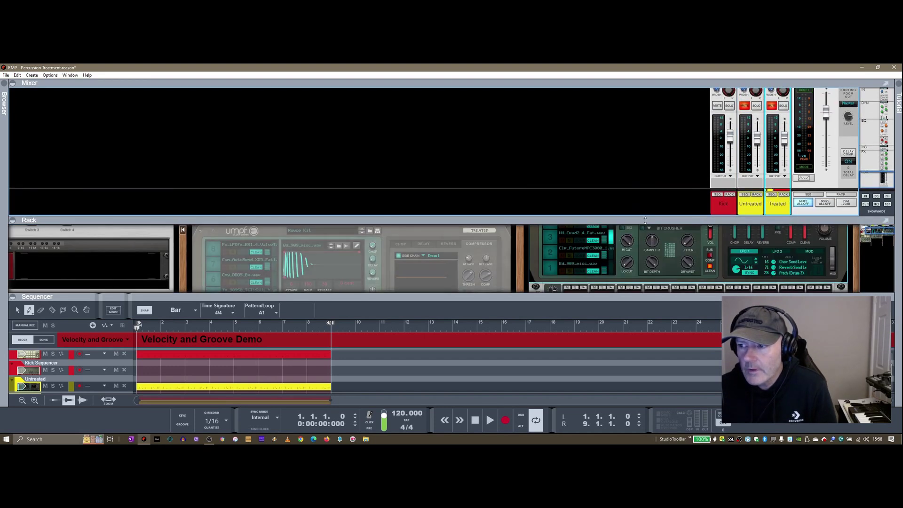
pyautogui.moveTo(646, 220); pyautogui.dragTo(641, 169)
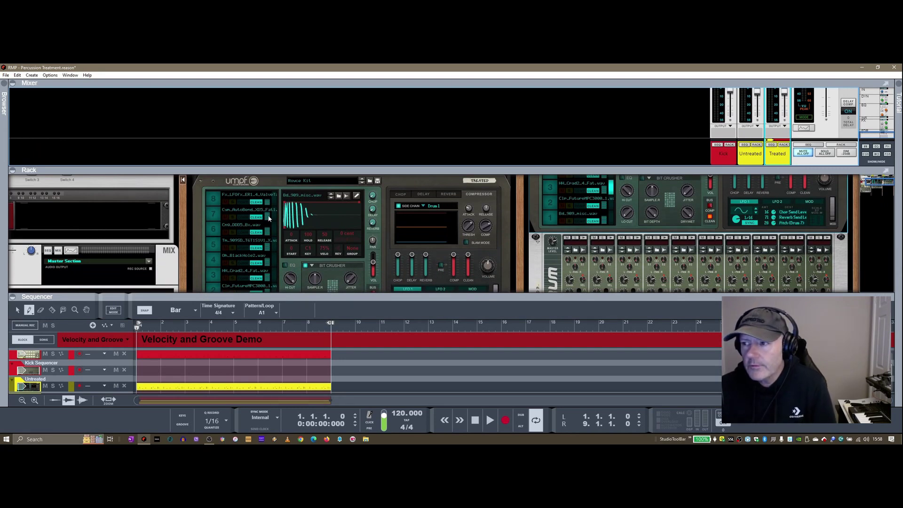
# Resize the mixer, rack and sequencer panels so both the Treated and Untreated Redrums show
pyautogui.moveTo(465, 170); pyautogui.dragTo(447, 235)
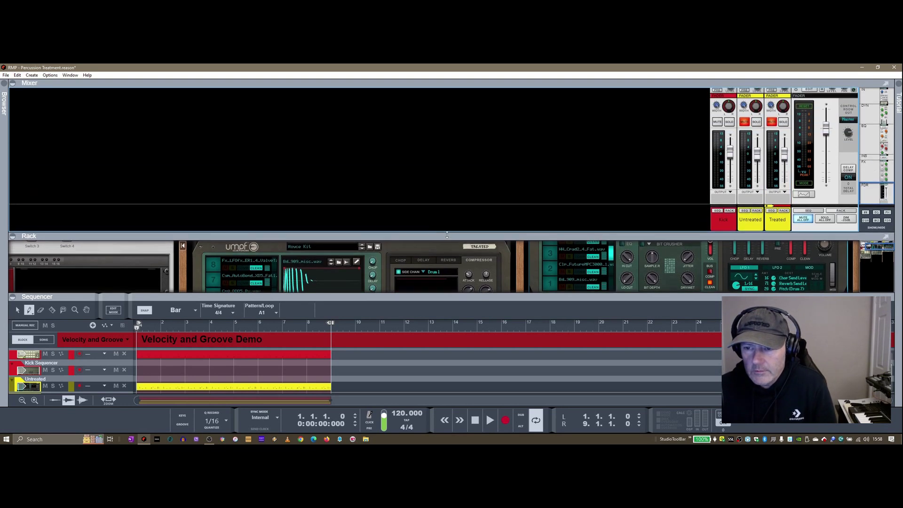
pyautogui.moveTo(404, 299); pyautogui.dragTo(403, 320)
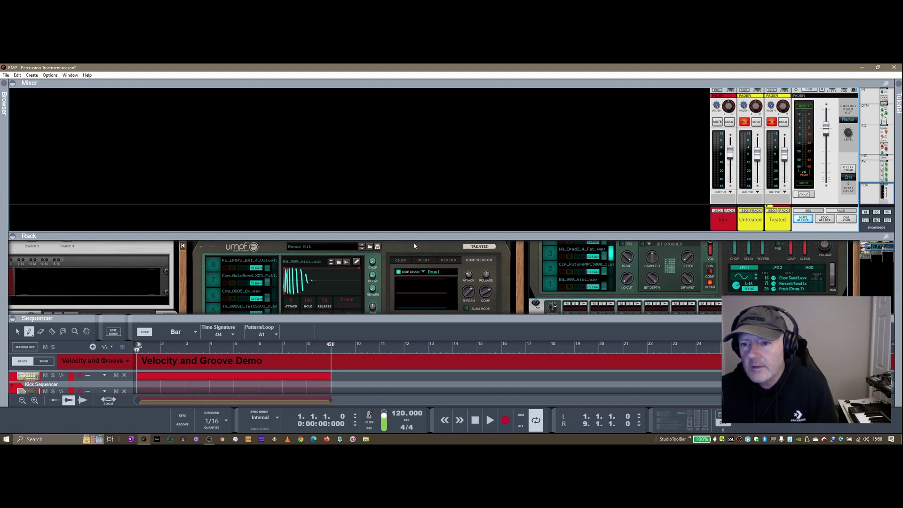
pyautogui.moveTo(414, 234); pyautogui.dragTo(454, 94)
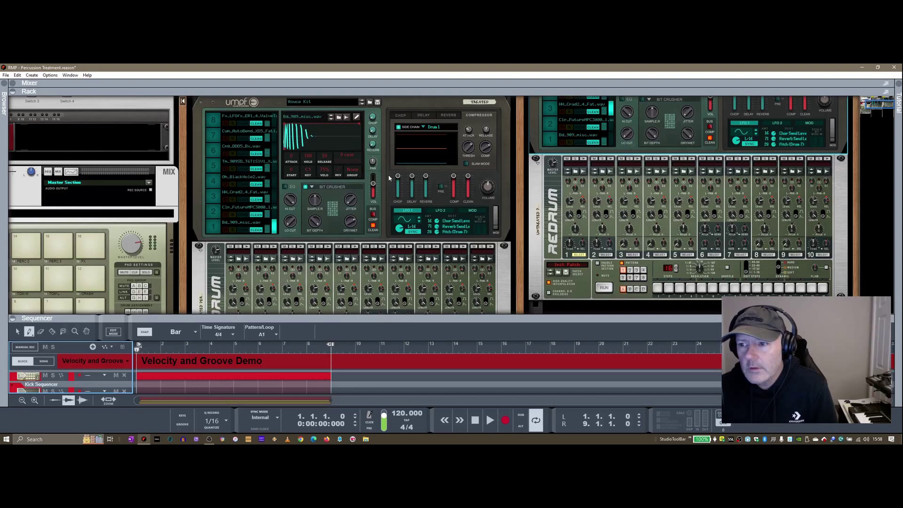
pyautogui.scroll(-3, 346, 207)
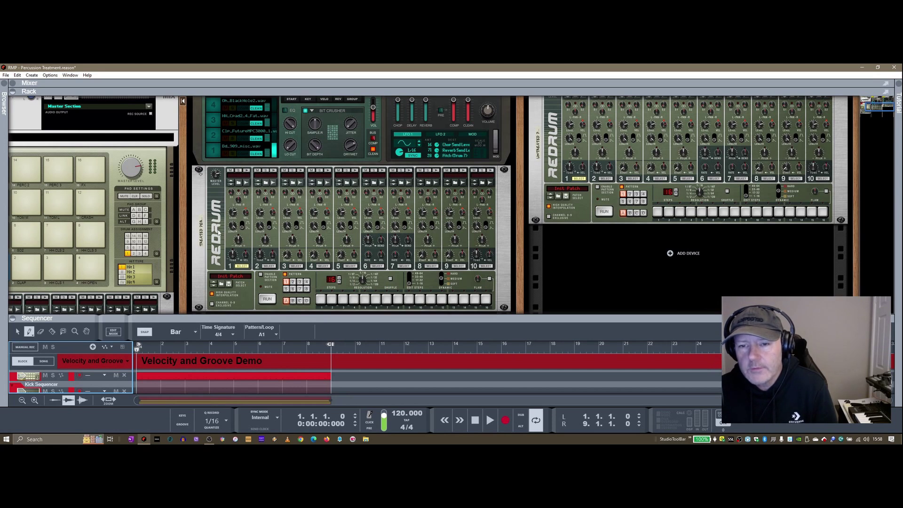
pyautogui.scroll(2, 332, 222)
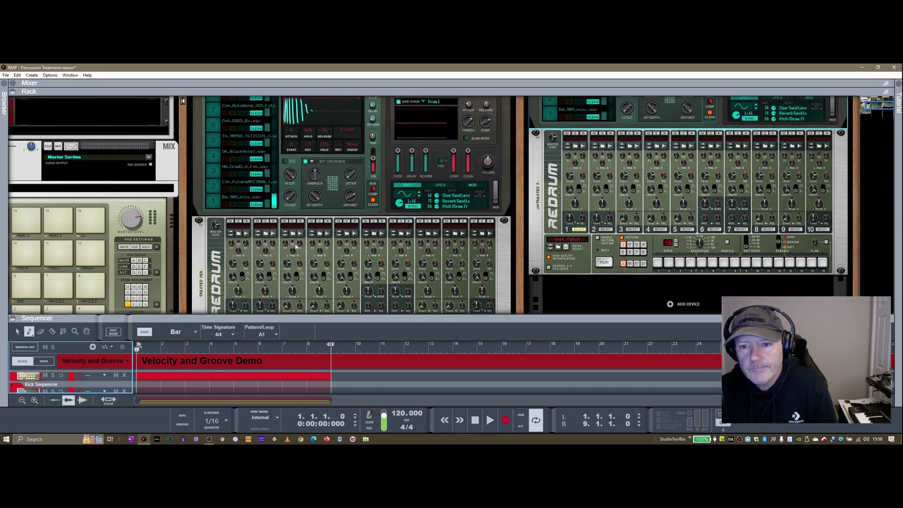
pyautogui.press('Tab')
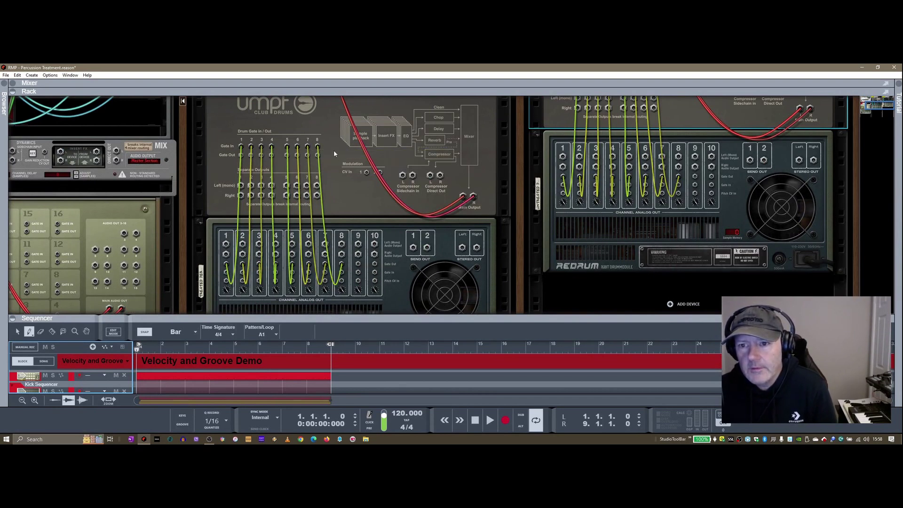
pyautogui.press('Tab')
pyautogui.scroll(2, 338, 160)
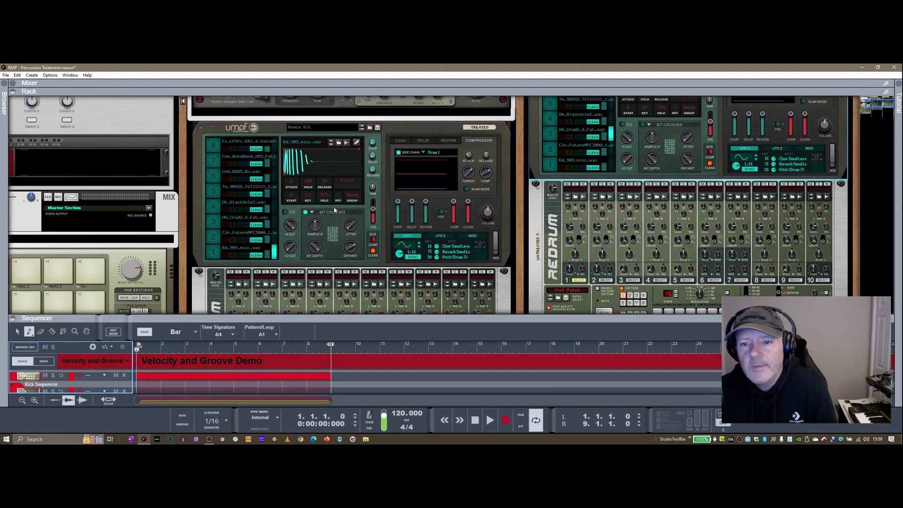
pyautogui.scroll(-2, 334, 210)
pyautogui.scroll(1, 336, 198)
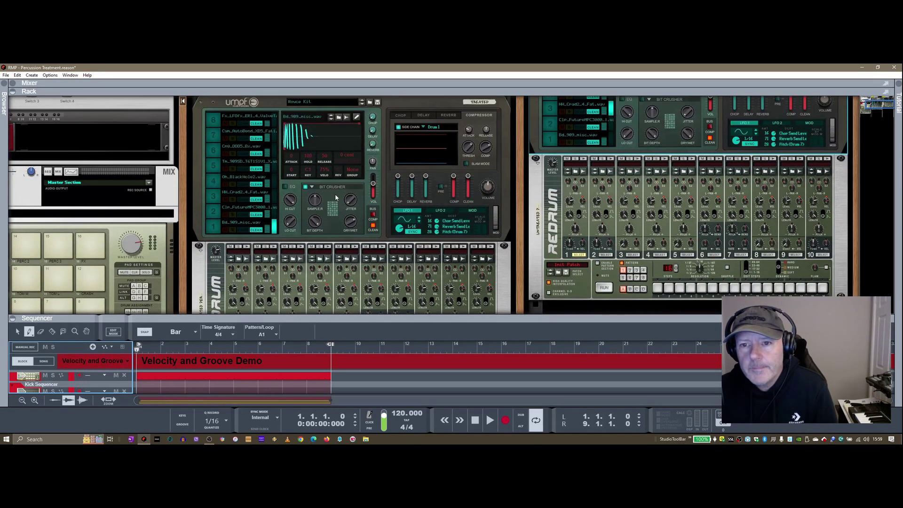
pyautogui.scroll(-1, 325, 244)
# Enlarge the sequencer and apply Copy Pattern to Track on the Treated Redrum
pyautogui.moveTo(330, 319); pyautogui.dragTo(334, 261)
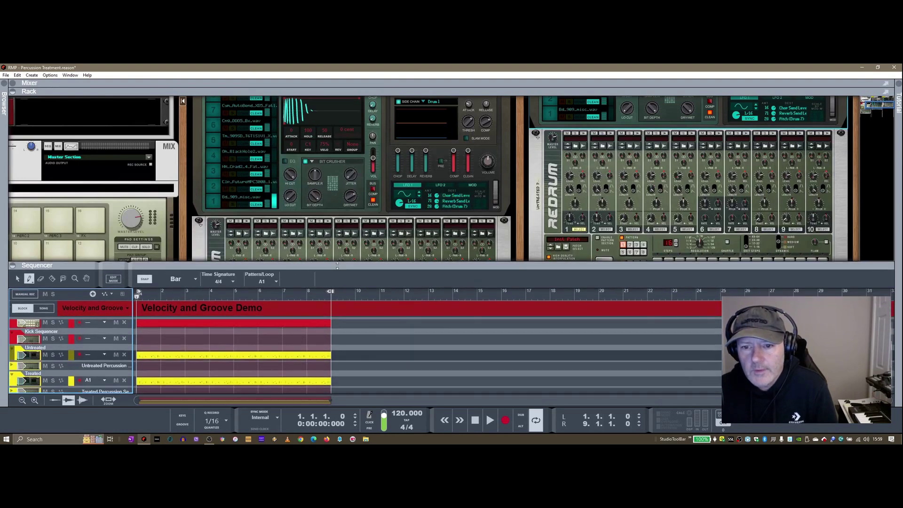
pyautogui.rightClick(191, 243)
pyautogui.rightClick(198, 235)
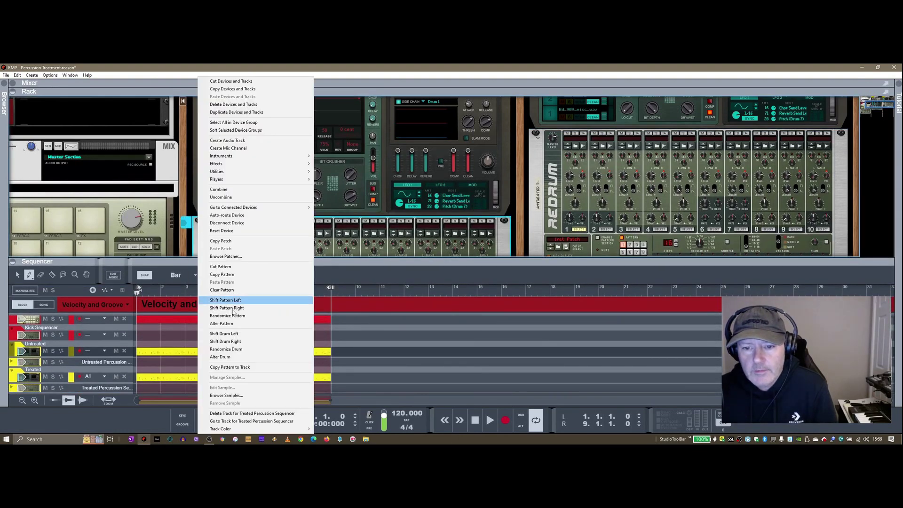
pyautogui.click(248, 367)
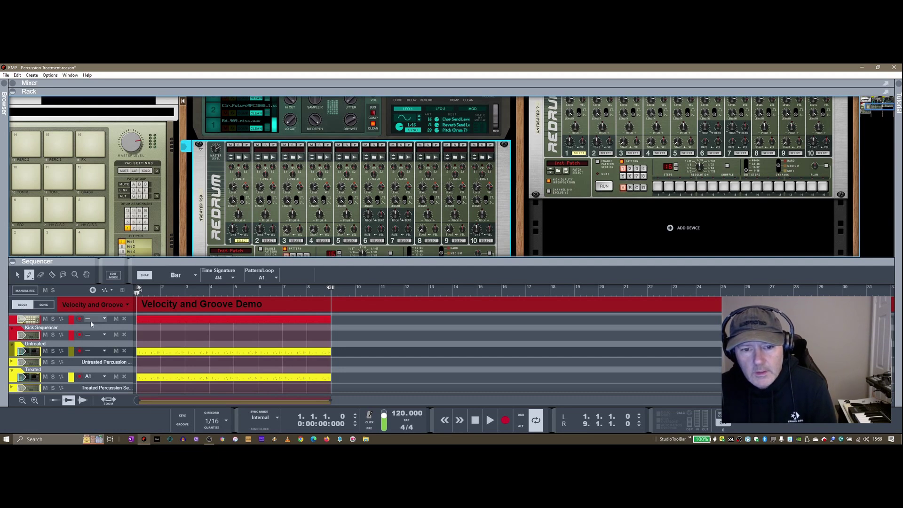
# Open the mixer large and unmute the Untreated channel
pyautogui.moveTo(213, 259); pyautogui.dragTo(213, 311)
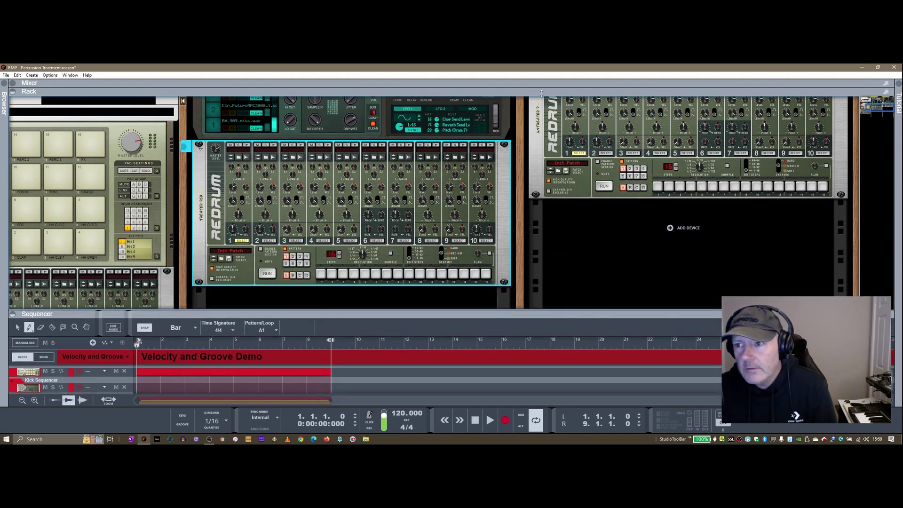
pyautogui.moveTo(542, 93); pyautogui.dragTo(523, 269)
pyautogui.click(745, 149)
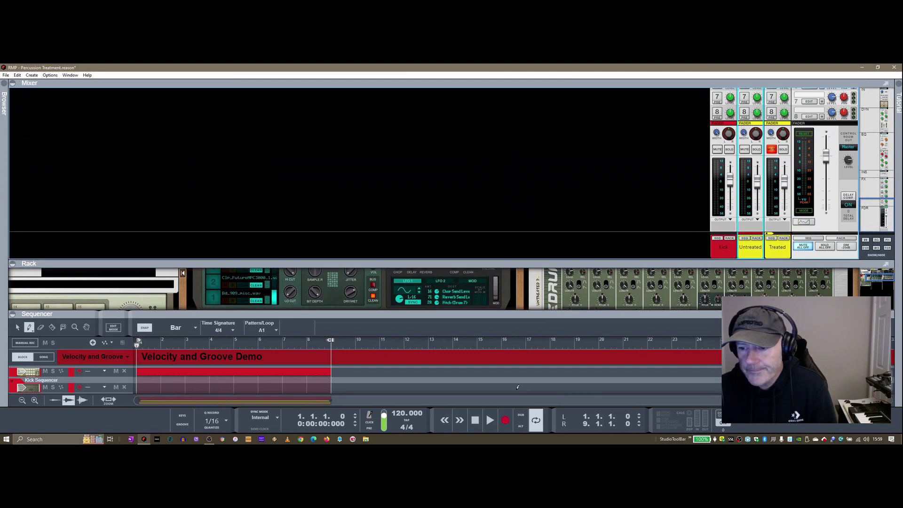
# Play the demo song, then shrink the mixer so the sequencer shows all tracks
pyautogui.click(491, 421)
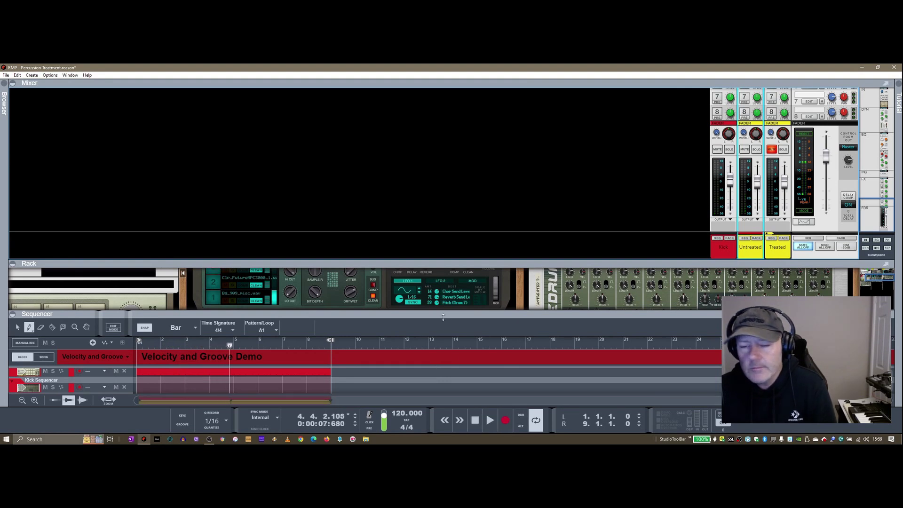
pyautogui.moveTo(553, 265); pyautogui.dragTo(553, 202)
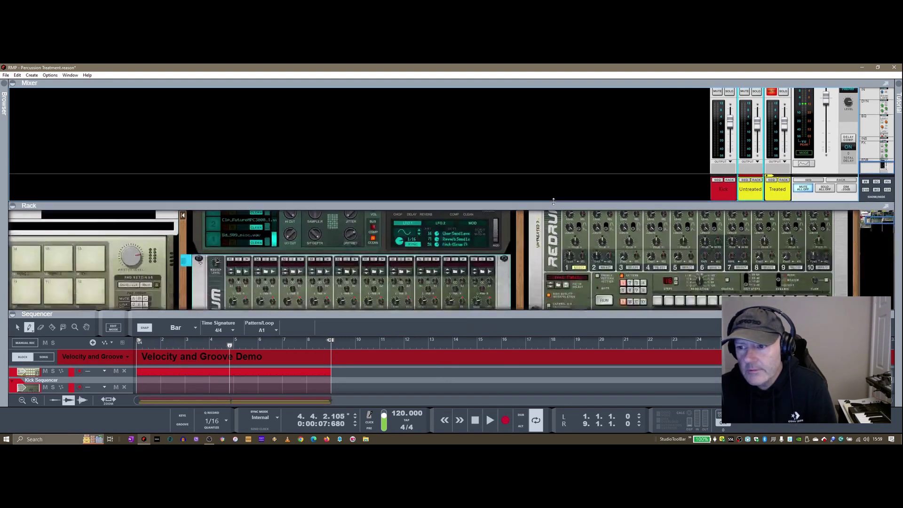
pyautogui.moveTo(499, 314); pyautogui.dragTo(498, 251)
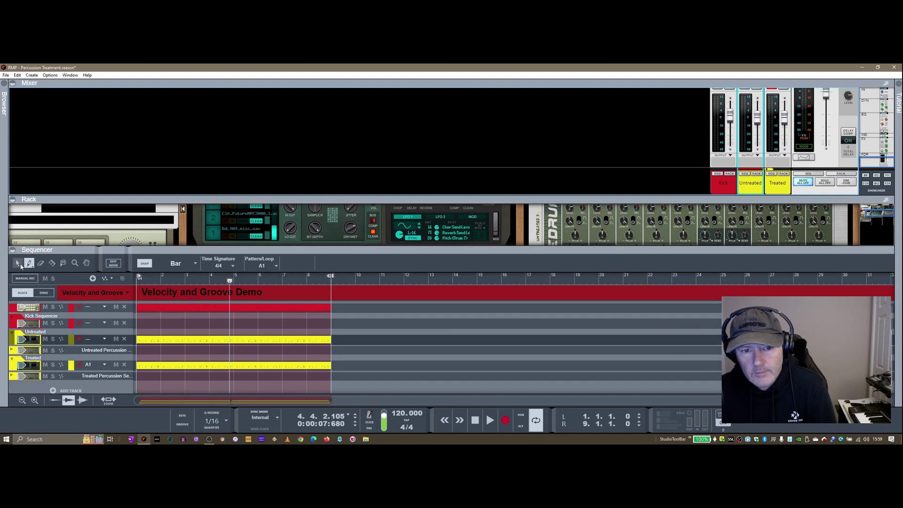
# Cycle through the Erase, Zoom and Hand sequencer tools, ending on the Selection arrow
pyautogui.press('e')
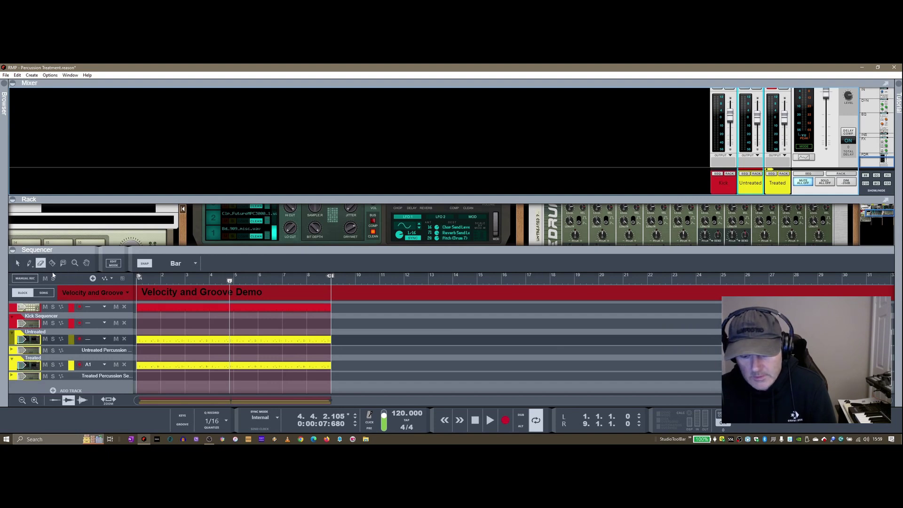
pyautogui.press('y')
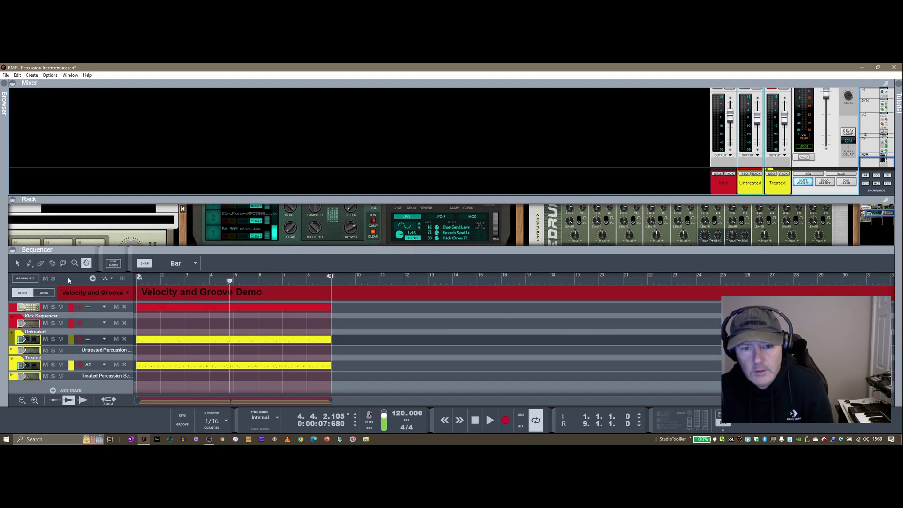
pyautogui.click(86, 264)
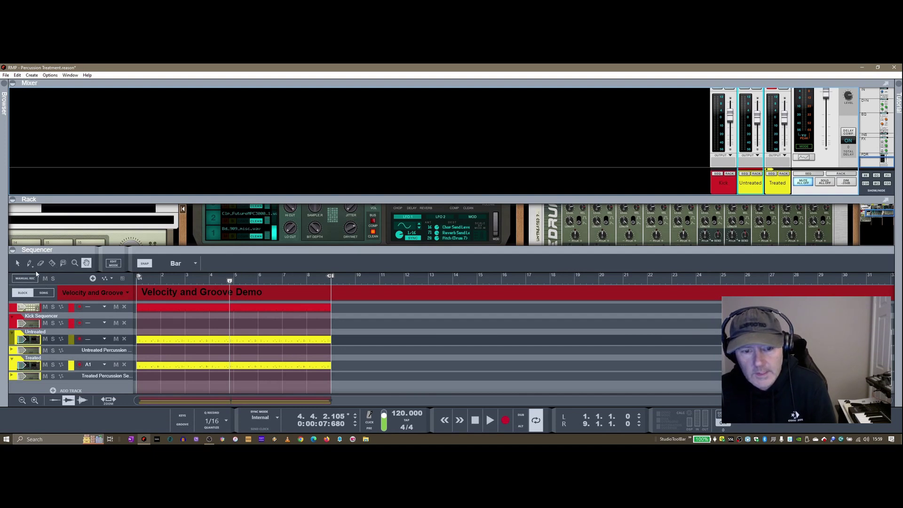
pyautogui.click(18, 264)
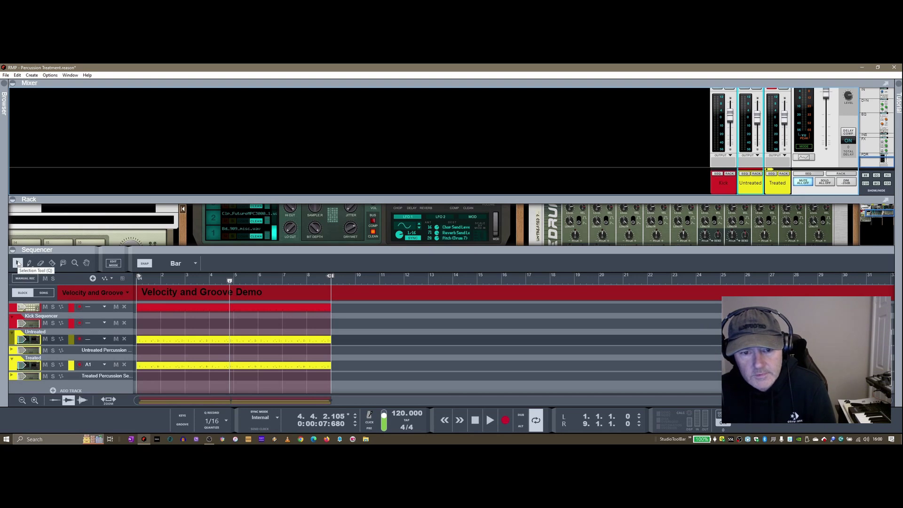
# Open the Untreated clip in Edit Mode, scroll to C1, and select every F1 note
pyautogui.doubleClick(202, 341)
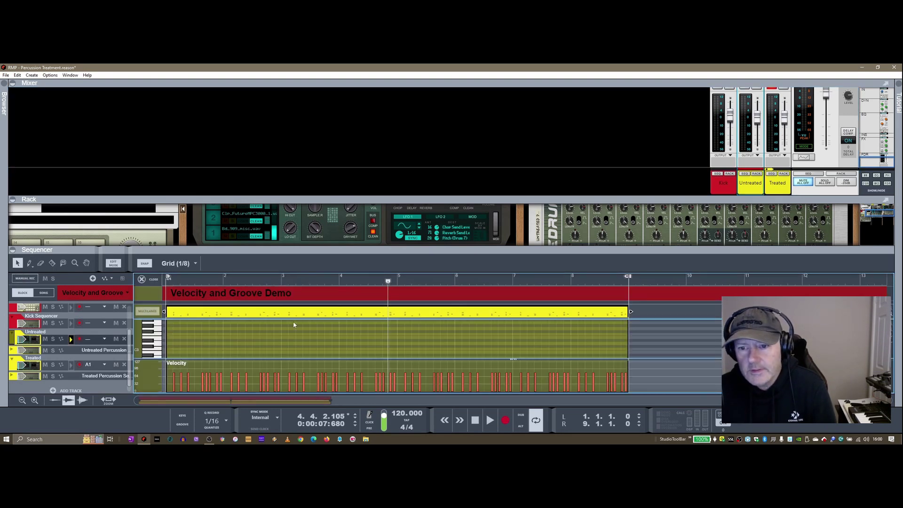
pyautogui.scroll(-5, 349, 338)
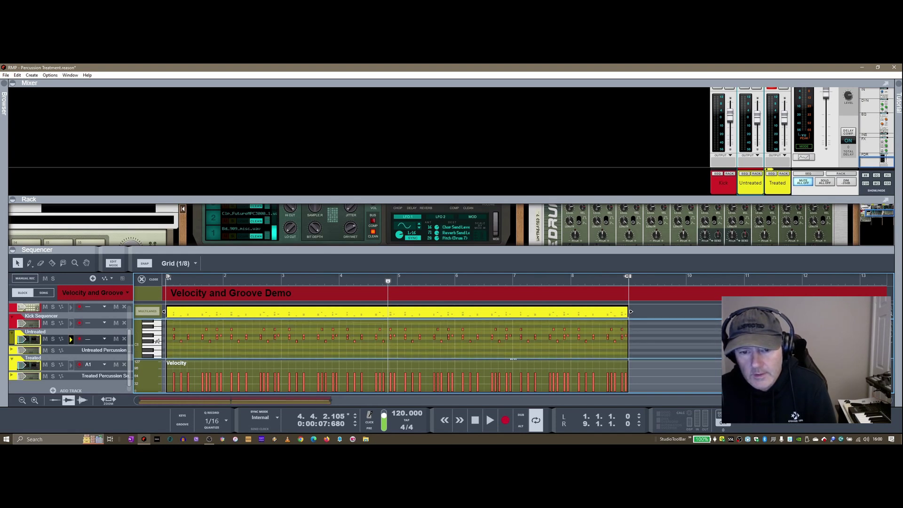
pyautogui.click(159, 329)
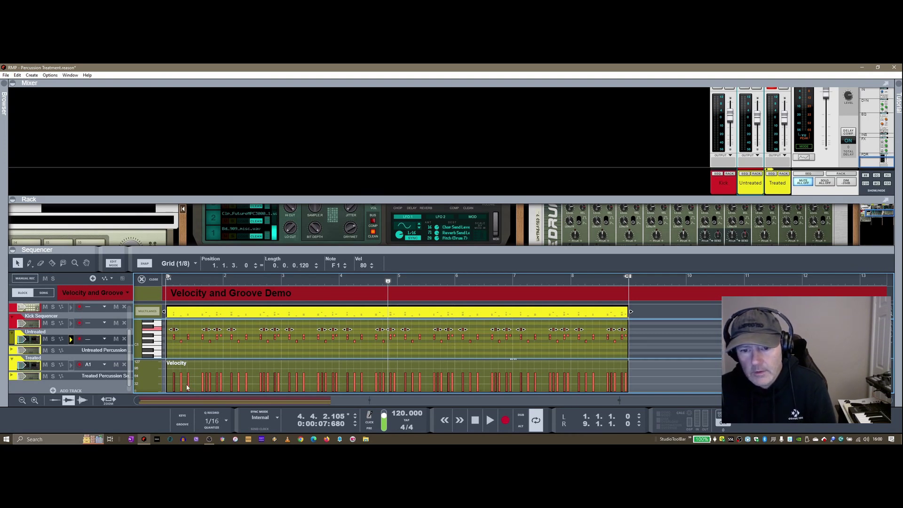
# Transpose the note at 3.1.3 down to D1 and try velocities 127 and 1
pyautogui.click(289, 381)
pyautogui.hotkey('ctrl', 'Down')
pyautogui.hotkey('ctrl', 'Down')
pyautogui.hotkey('ctrl', 'Down')
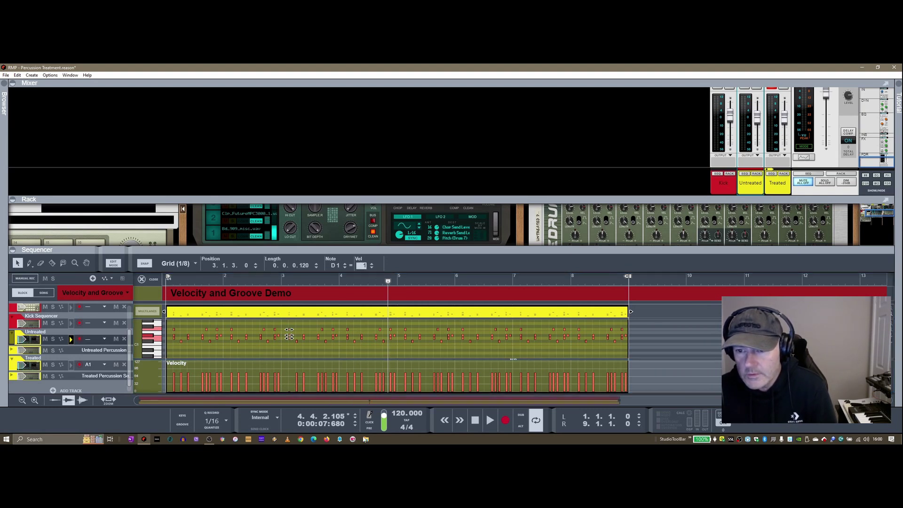
pyautogui.moveTo(363, 266); pyautogui.dragTo(388, 157)
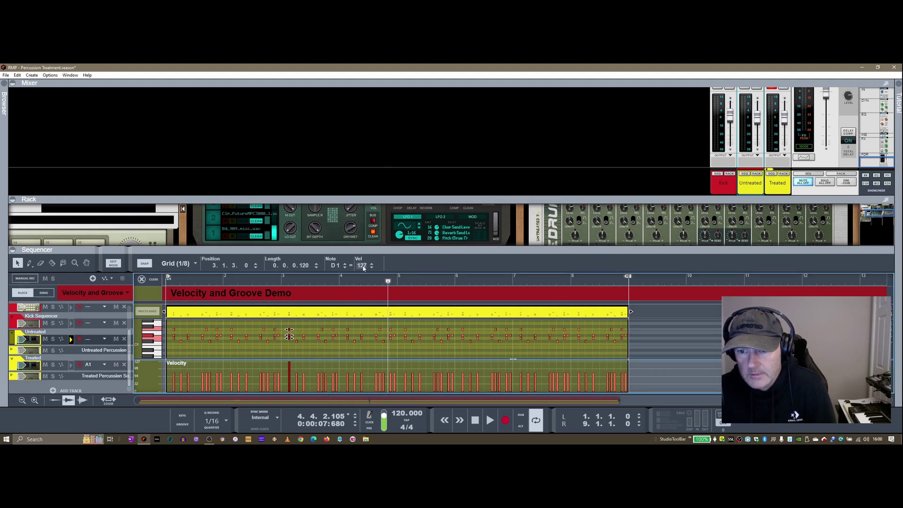
pyautogui.moveTo(361, 267)
pyautogui.mouseDown()
pyautogui.moveTo(361, 356)
pyautogui.moveTo(375, 362)
pyautogui.moveTo(379, 182)
pyautogui.moveTo(365, 253)
pyautogui.moveTo(369, 310)
pyautogui.moveTo(371, 251)
pyautogui.moveTo(374, 295)
pyautogui.moveTo(366, 267)
pyautogui.moveTo(368, 278)
pyautogui.mouseUp()
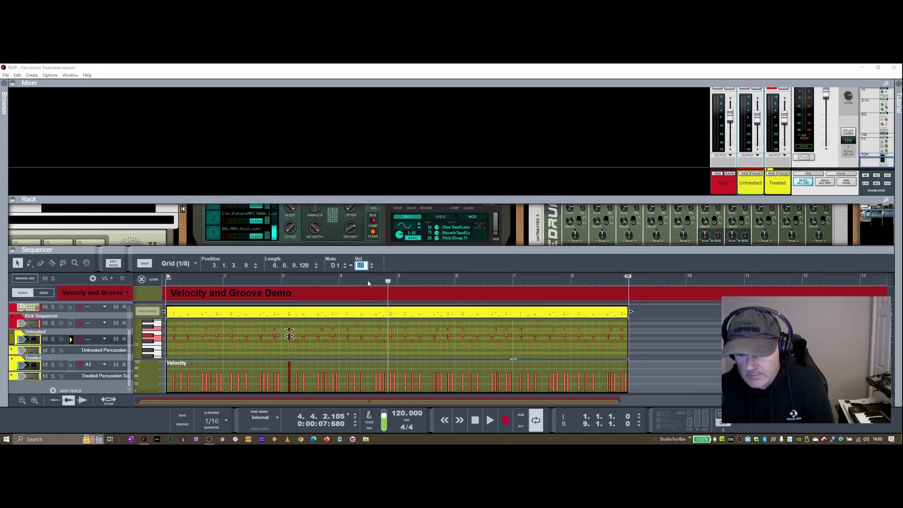
pyautogui.write('1')
pyautogui.press('Return')
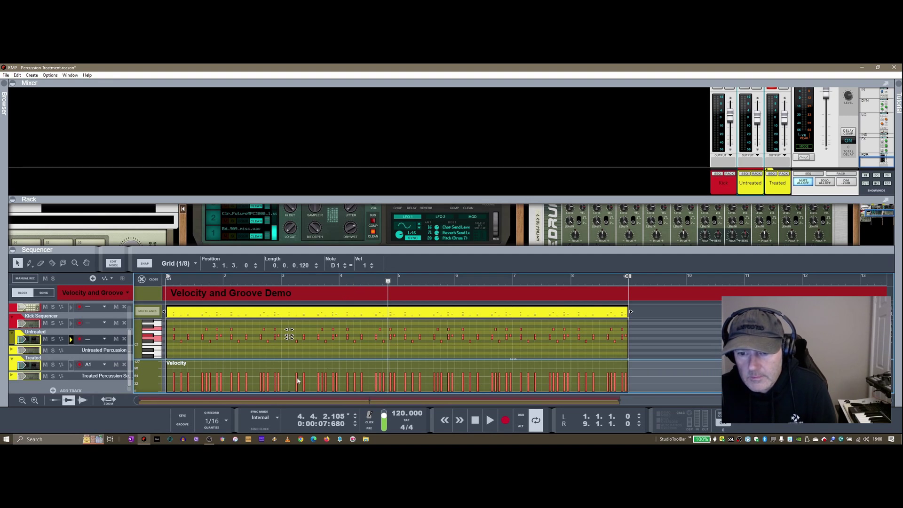
# Reset the D1 note's velocity to 80, then briefly select notes between bars 1 and 3
pyautogui.click(296, 341)
pyautogui.click(289, 338)
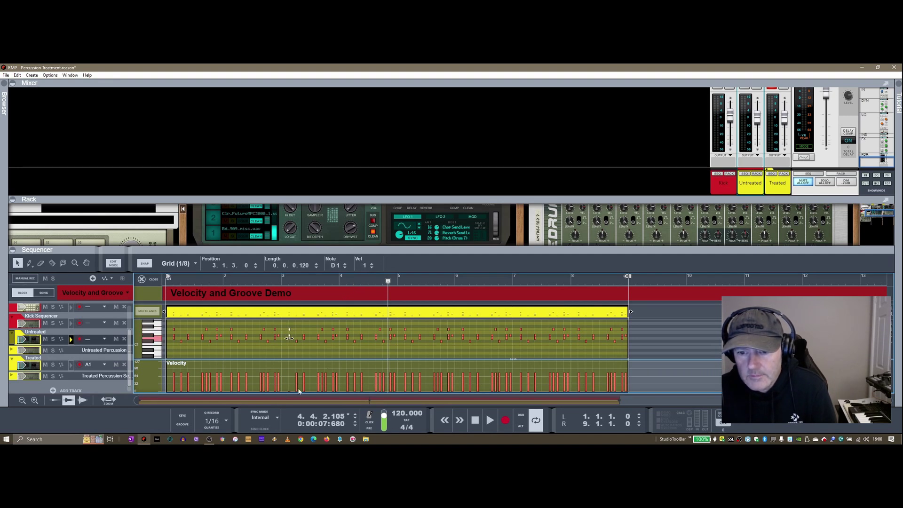
pyautogui.press('Up')
pyautogui.press('Down')
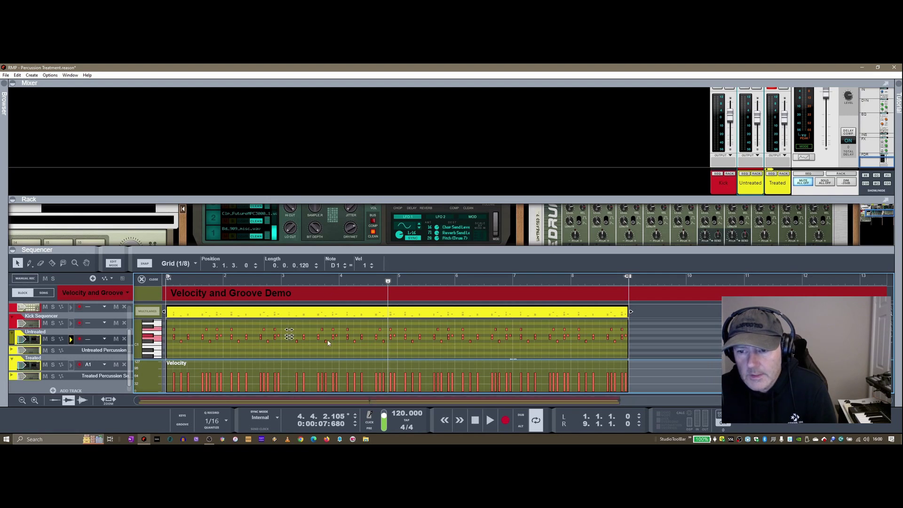
pyautogui.doubleClick(363, 266)
pyautogui.write('80')
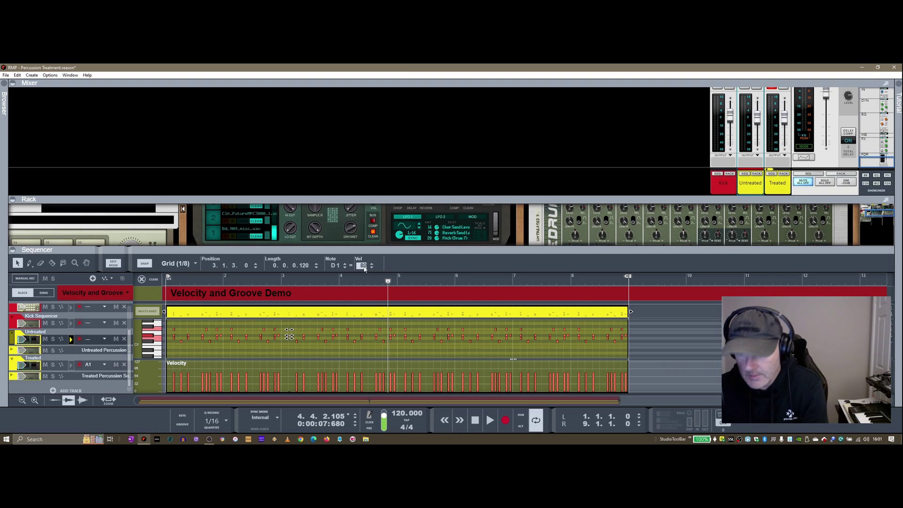
pyautogui.press('Return')
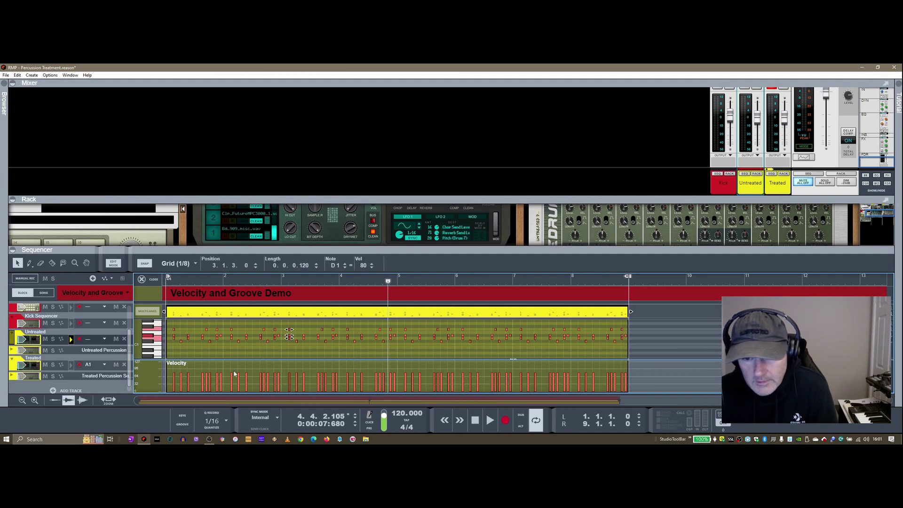
pyautogui.moveTo(206, 363); pyautogui.dragTo(297, 393)
pyautogui.click(310, 378)
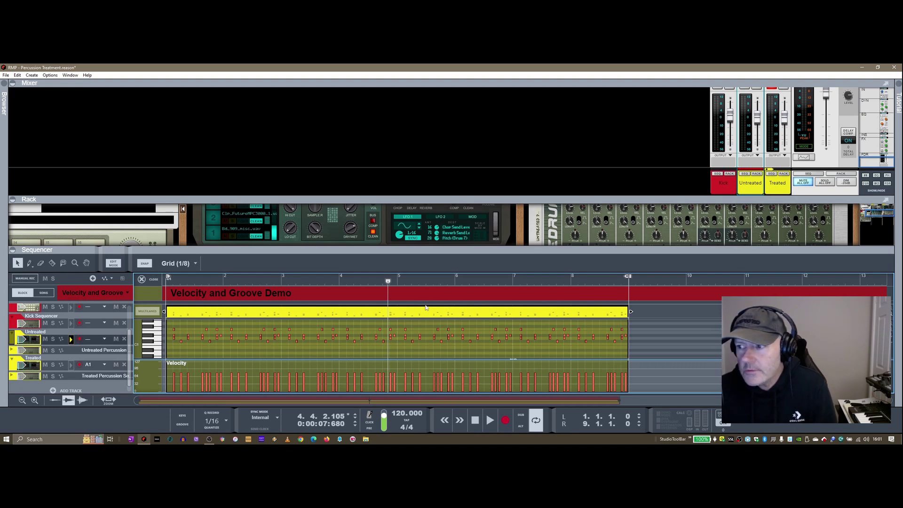
# Open the Treated Percussion clip for editing, select the 2.4.4 note, and bring up the Tool Window
pyautogui.click(141, 279)
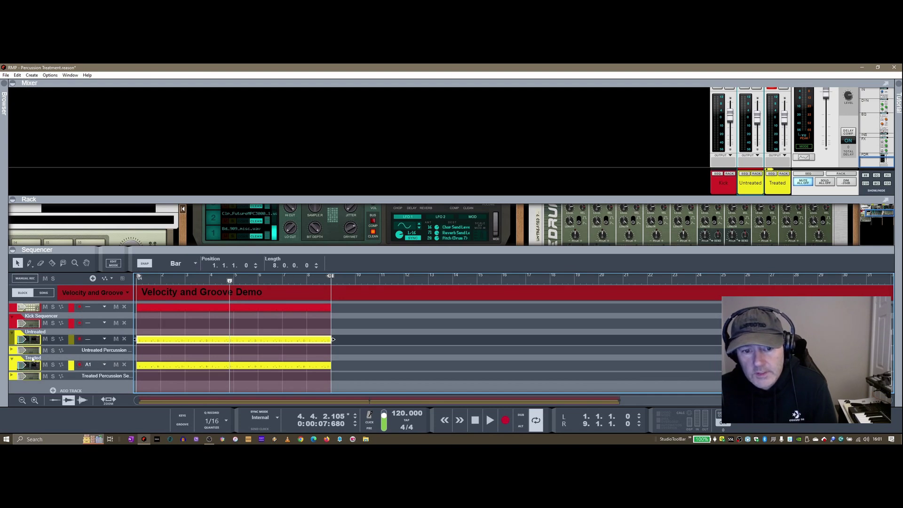
pyautogui.doubleClick(254, 366)
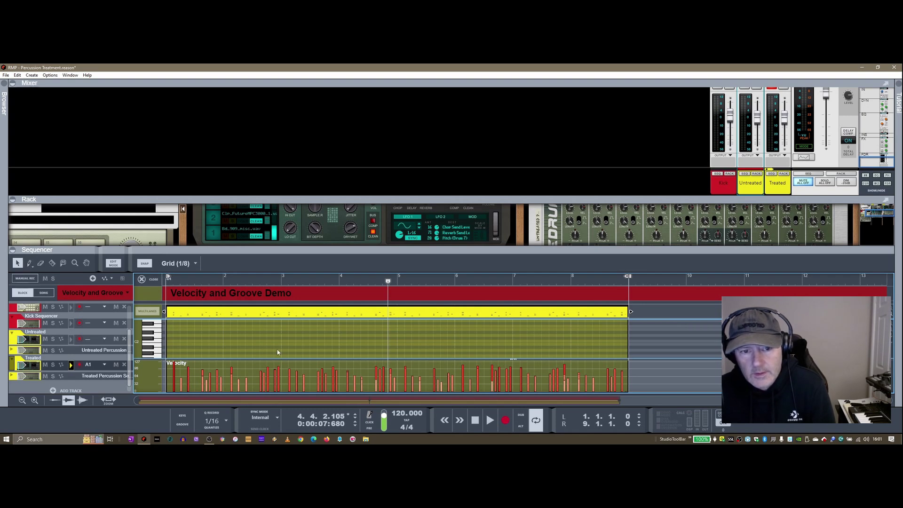
pyautogui.click(29, 263)
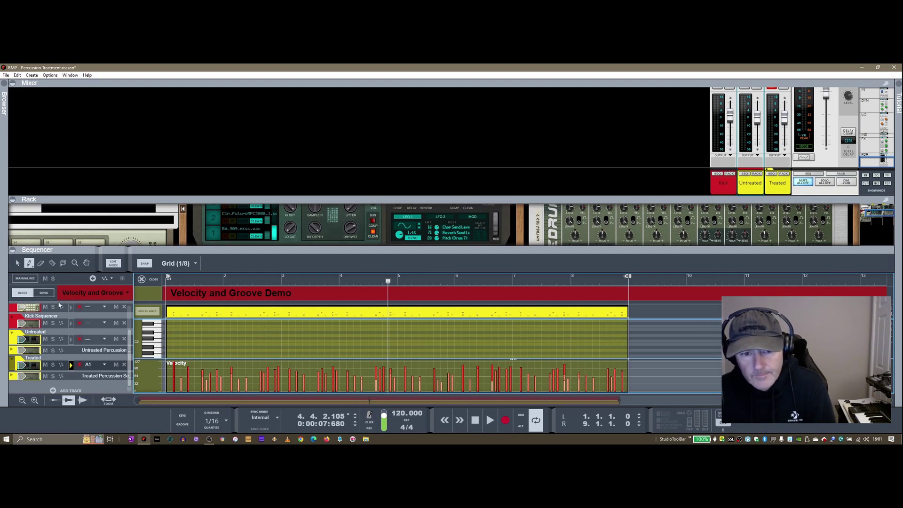
pyautogui.press('q')
pyautogui.click(279, 378)
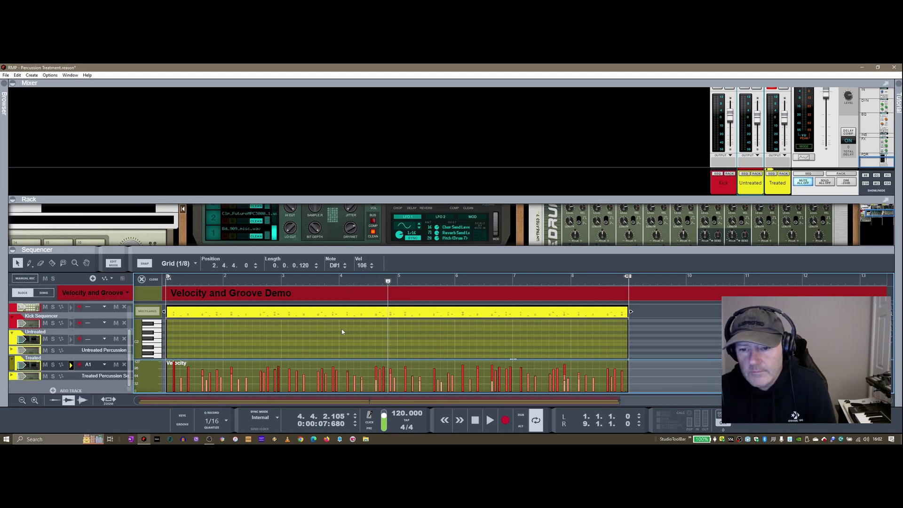
pyautogui.scroll(-3, 338, 340)
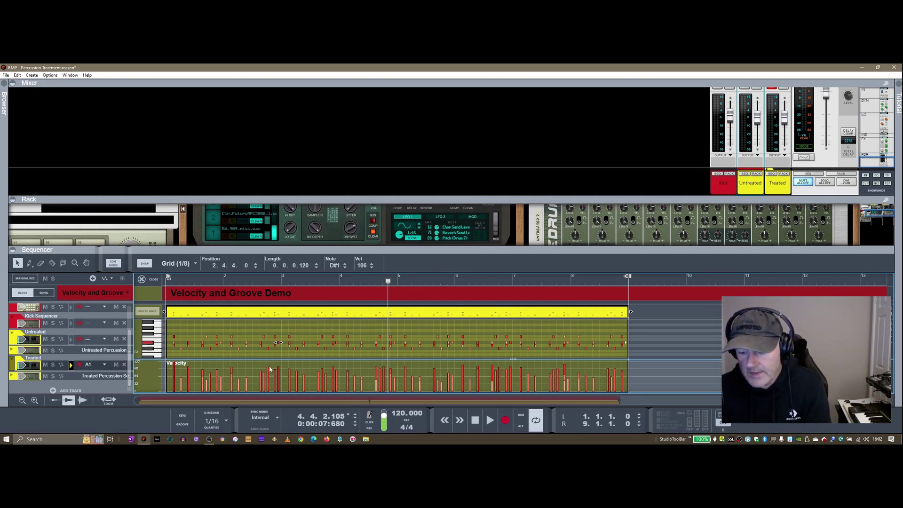
pyautogui.press('F8')
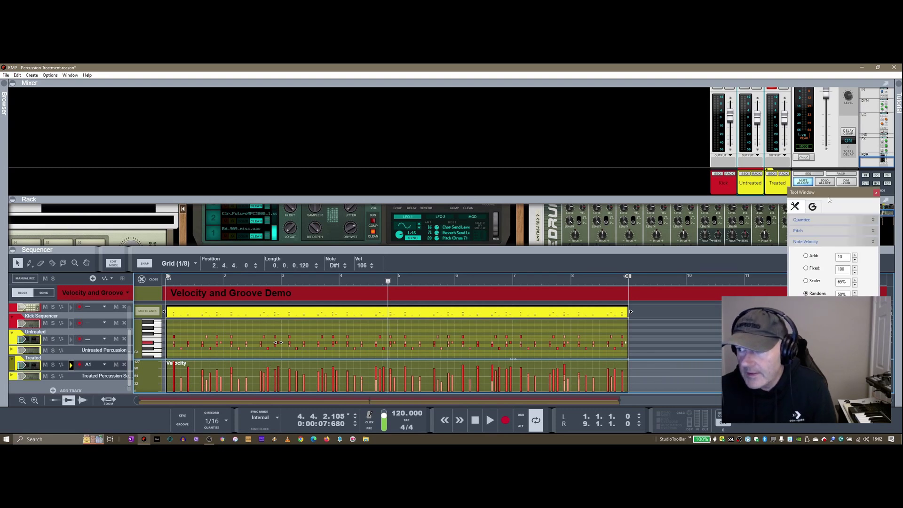
# Move the Tool Window aside, select the Treated Percussion clip, and switch to the Pencil tool
pyautogui.moveTo(830, 199); pyautogui.dragTo(593, 98)
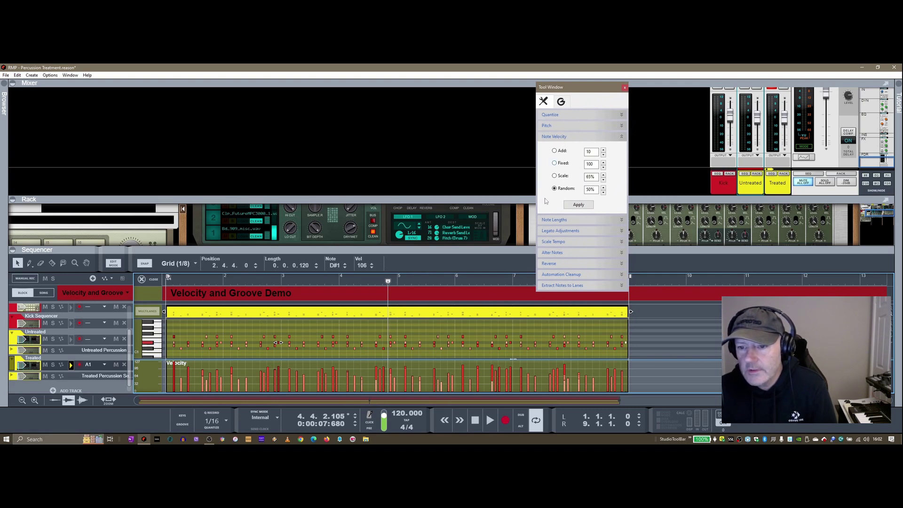
pyautogui.click(340, 314)
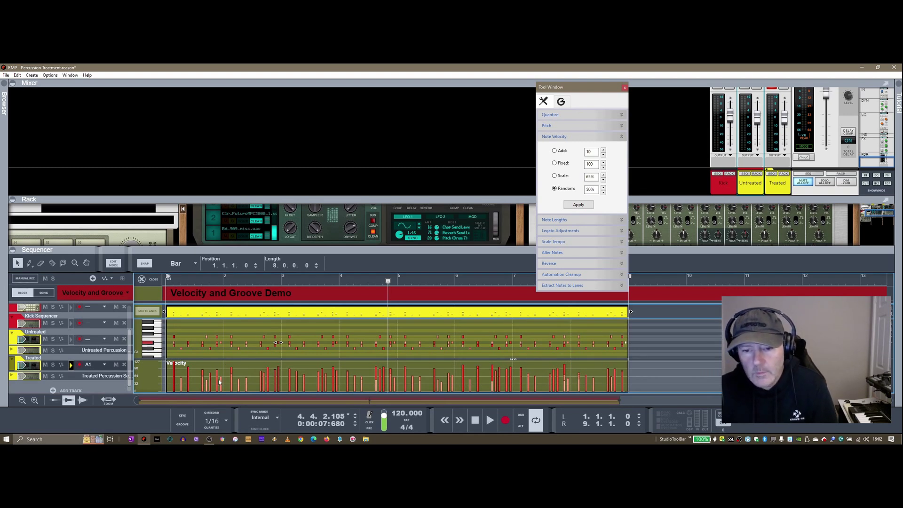
pyautogui.press('w')
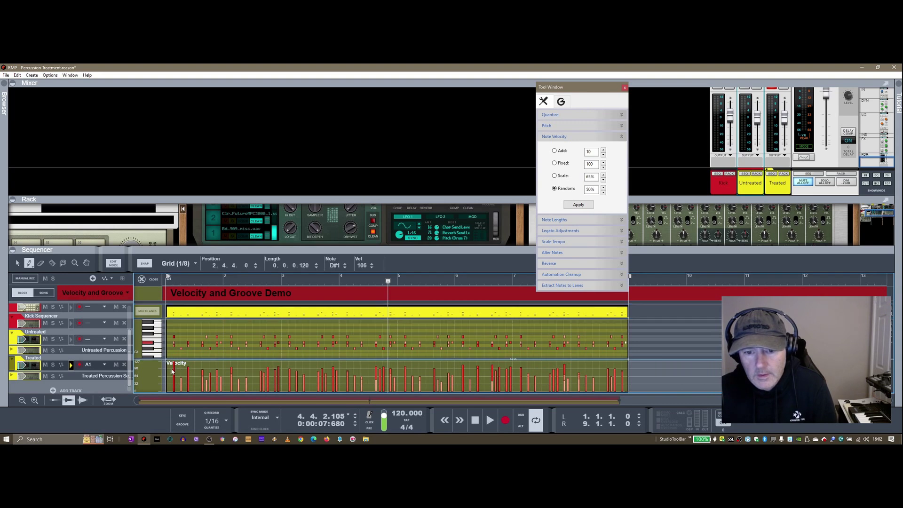
# Flatten the Treated clip's velocities with one pencil line, then re-randomize them at 50% and rewind to bar 1
pyautogui.click(174, 370)
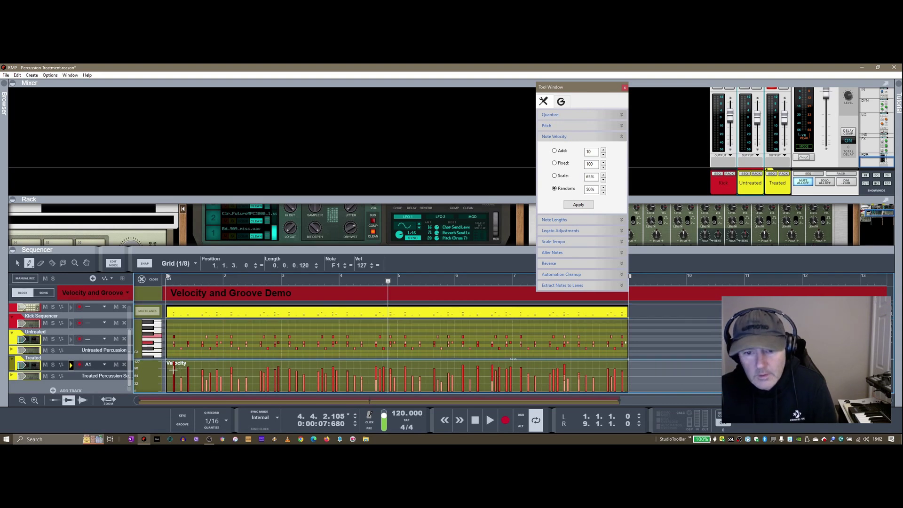
pyautogui.moveTo(173, 368)
pyautogui.mouseDown()
pyautogui.moveTo(455, 350)
pyautogui.moveTo(625, 364)
pyautogui.mouseUp()
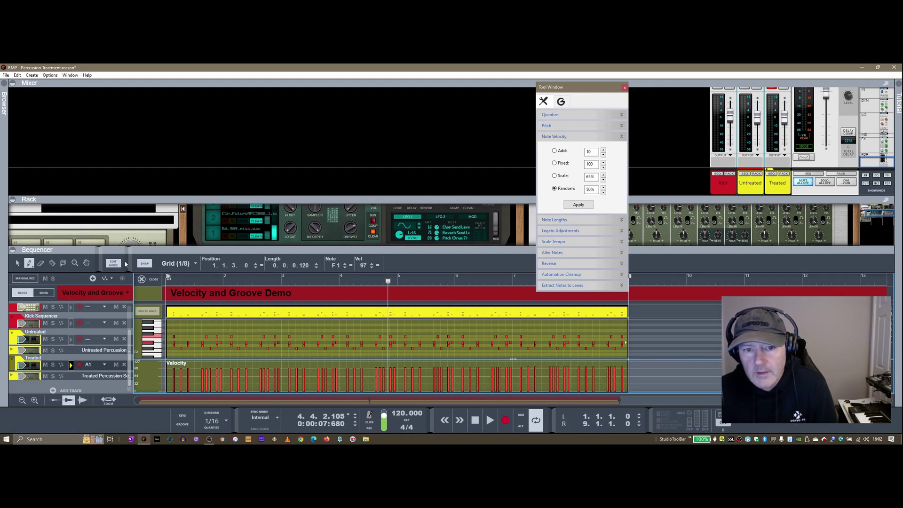
pyautogui.press('q')
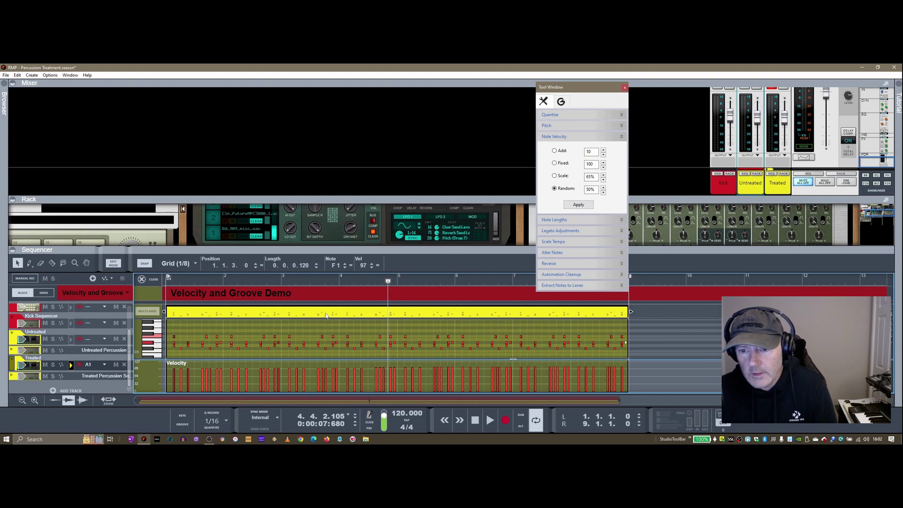
pyautogui.click(326, 316)
pyautogui.click(578, 205)
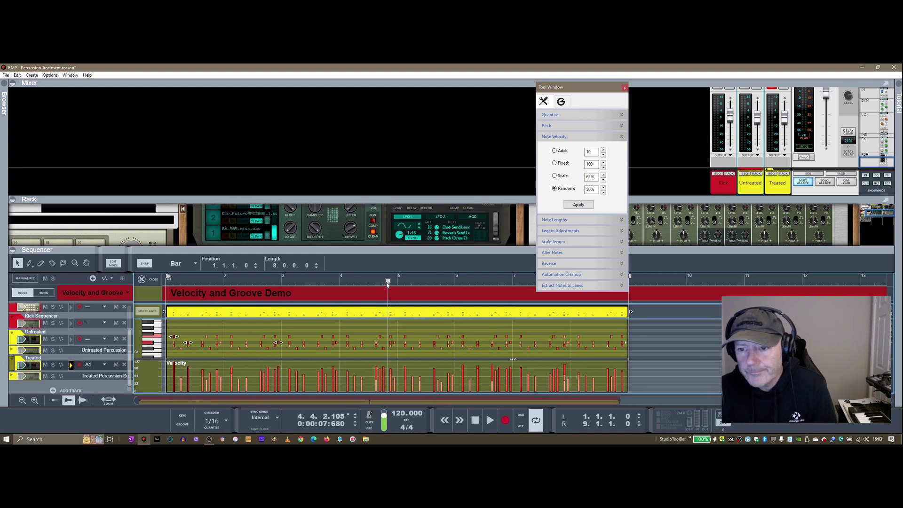
pyautogui.press('KP_0')
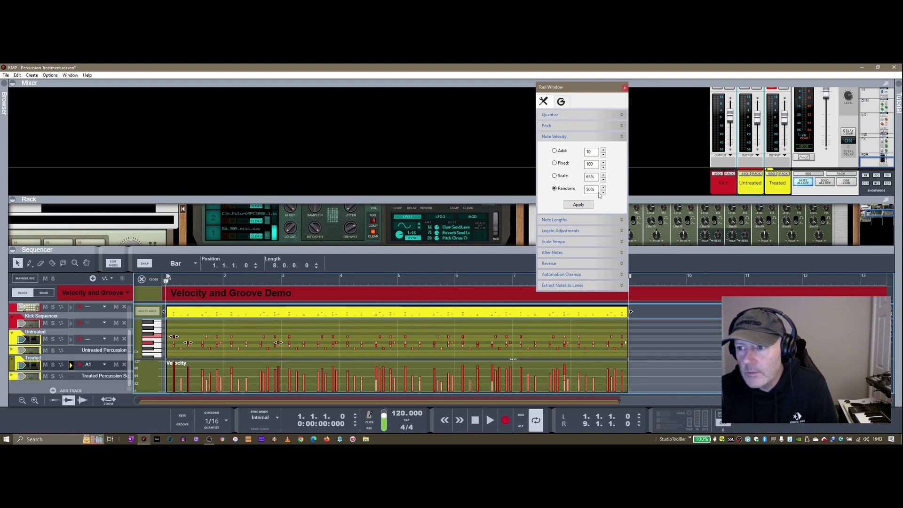
# Close the Tool Window and leave note editing for the arrangement, widening the rack panel slightly
pyautogui.click(625, 88)
pyautogui.click(141, 279)
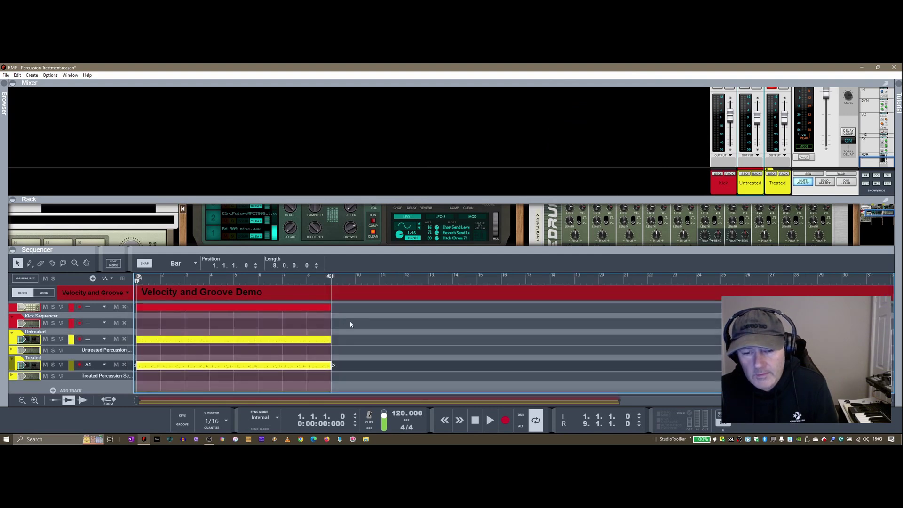
pyautogui.moveTo(331, 249); pyautogui.dragTo(291, 249)
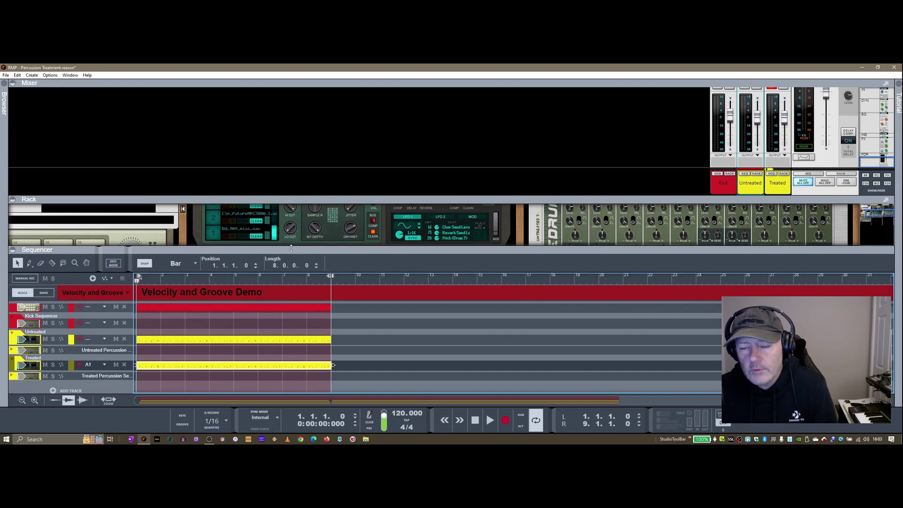
# Open the ReGroove Mixer with channel A1's slide showing -25 ticks
pyautogui.click(183, 424)
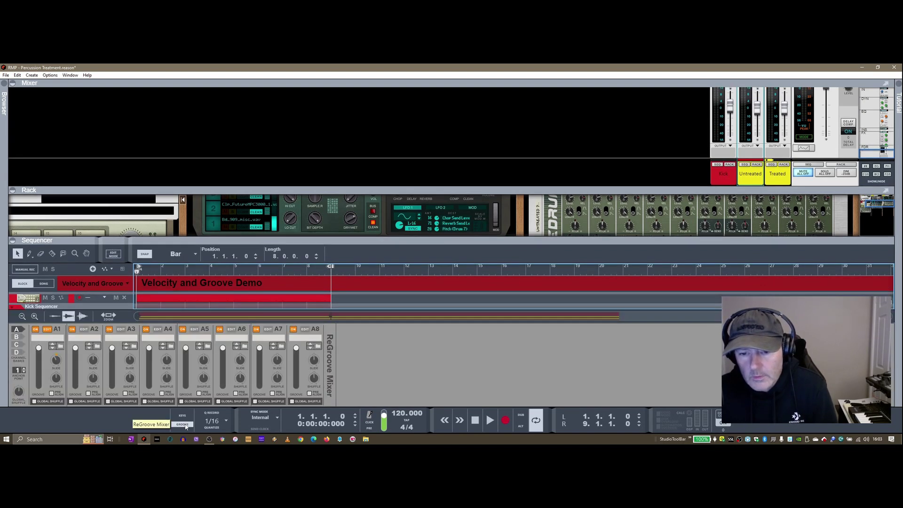
pyautogui.click(191, 426)
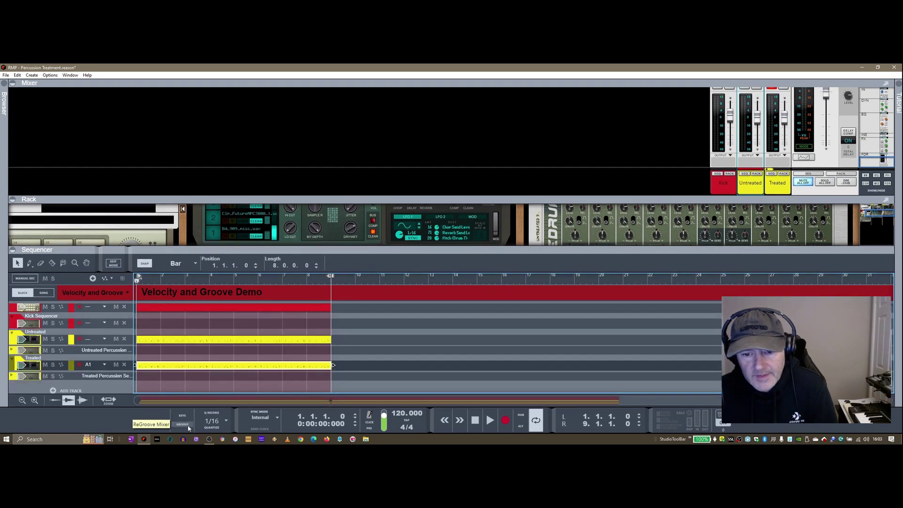
pyautogui.click(188, 425)
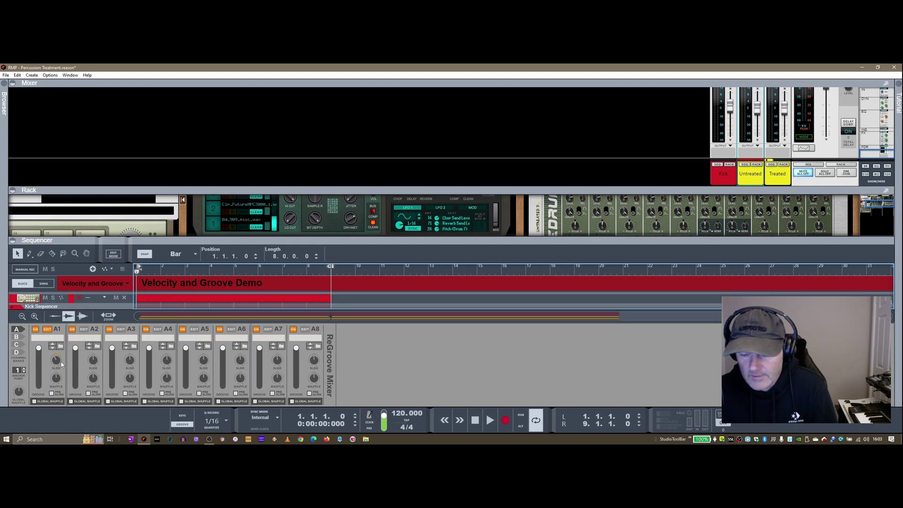
pyautogui.moveTo(60, 362)
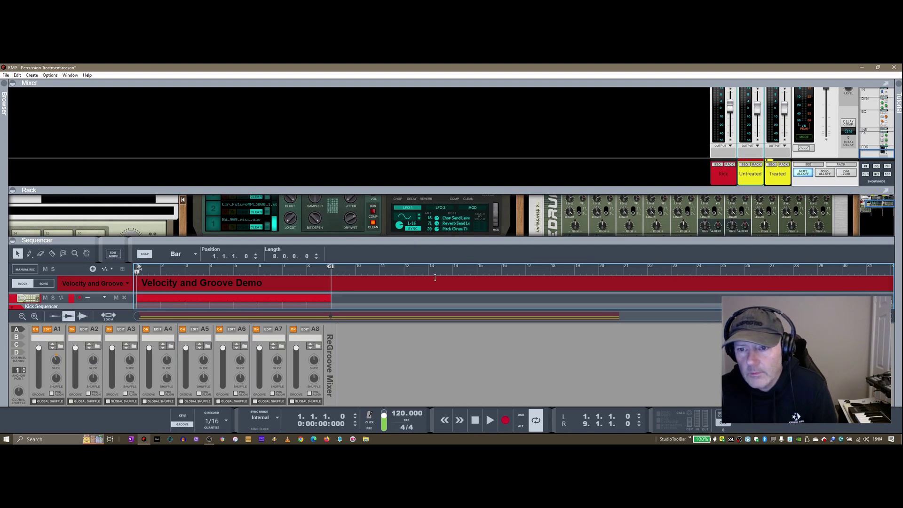
# Enlarge the Rack and Mixer panels to show the drum devices and full channel strips, then start playback
pyautogui.moveTo(435, 278); pyautogui.dragTo(429, 313)
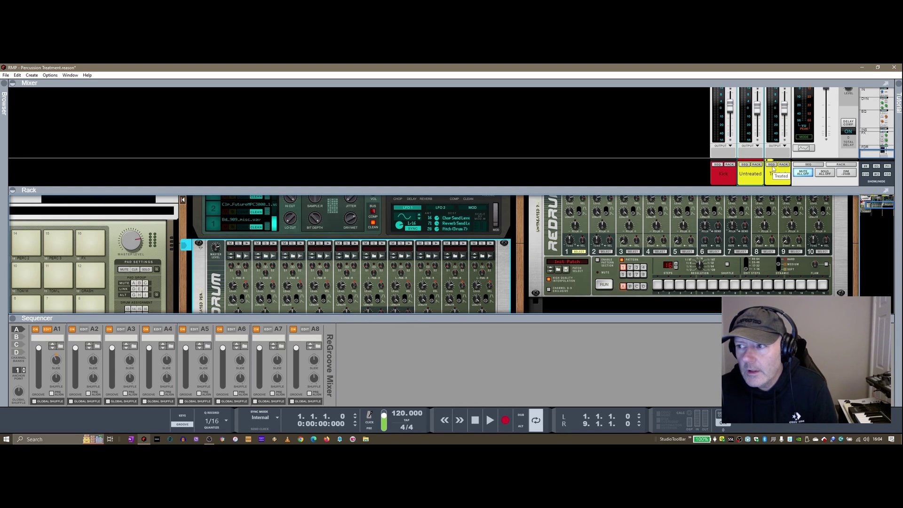
pyautogui.moveTo(750, 192); pyautogui.dragTo(750, 250)
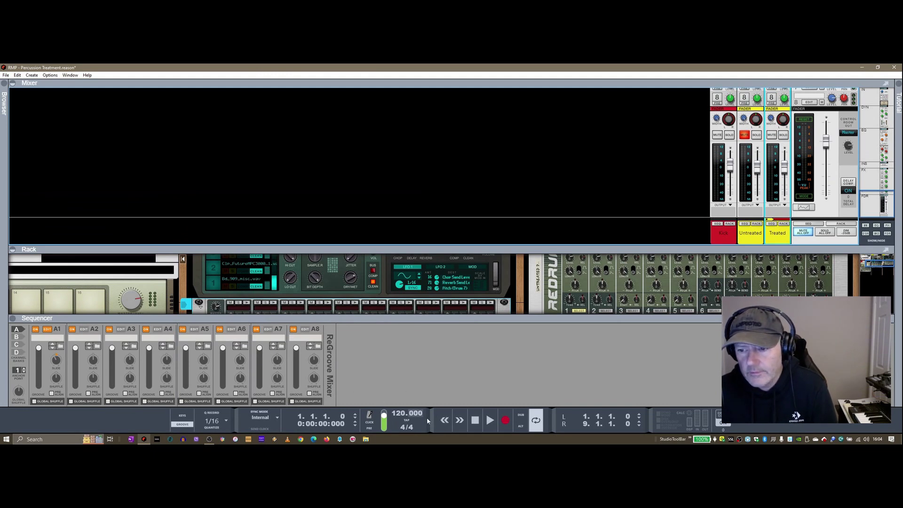
pyautogui.click(489, 421)
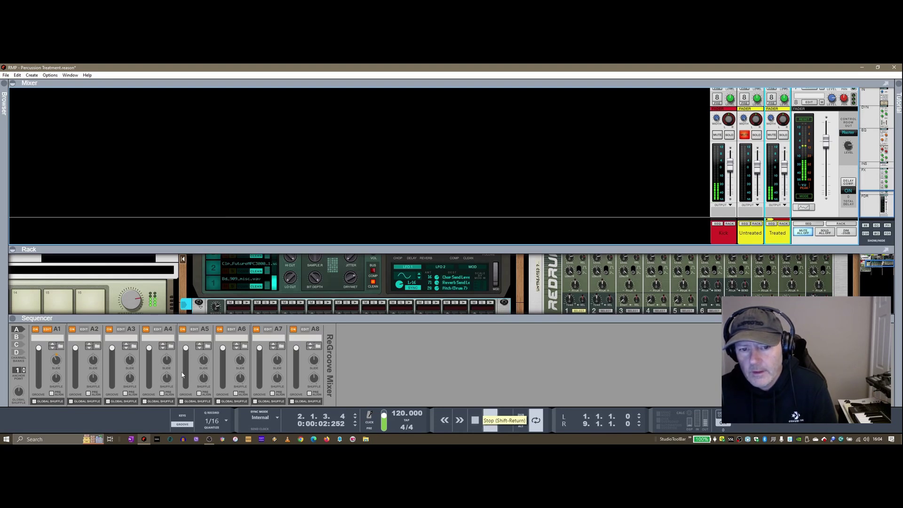
# Sweep channel A1's slide through values like -18, -37 and -24 ticks while listening
pyautogui.moveTo(58, 361)
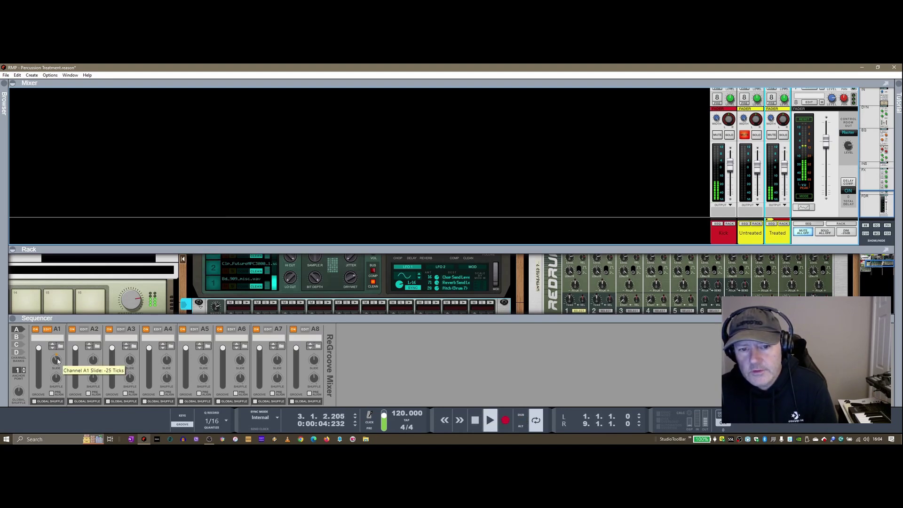
pyautogui.moveTo(56, 360); pyautogui.dragTo(33, 440)
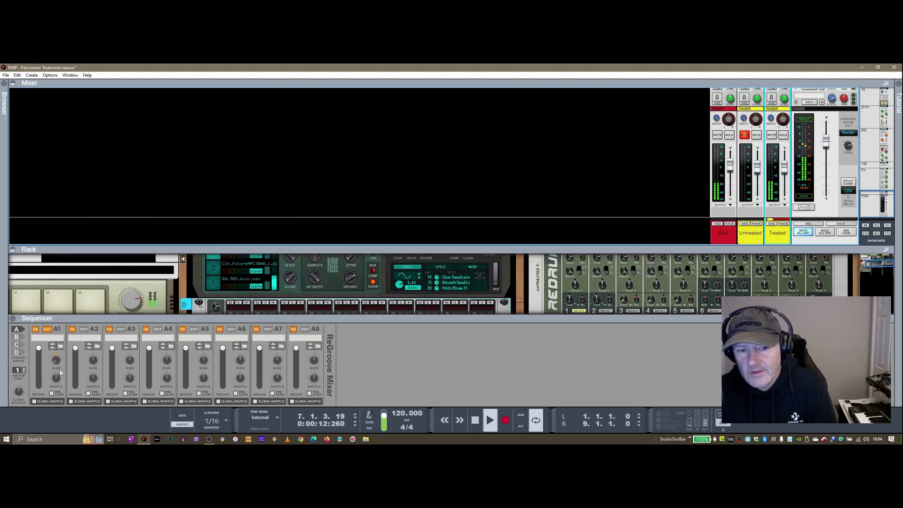
pyautogui.moveTo(59, 361); pyautogui.dragTo(63, 345)
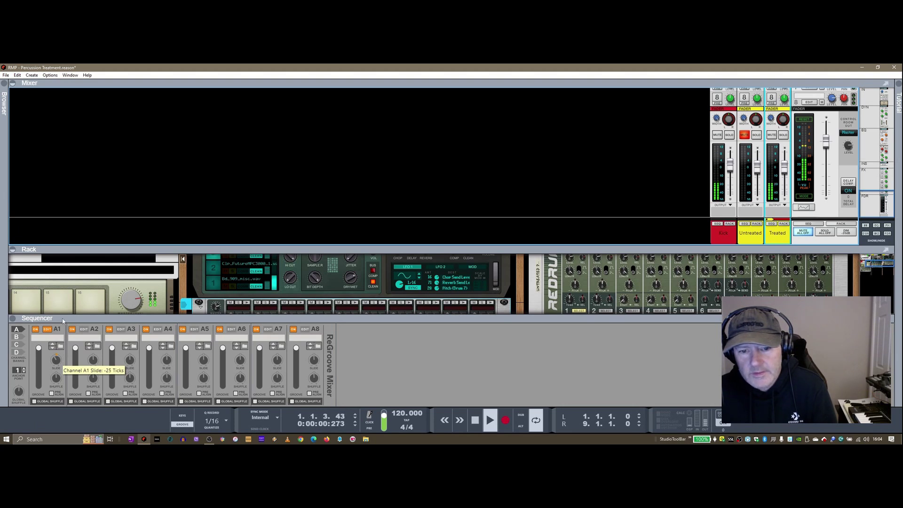
pyautogui.moveTo(62, 319); pyautogui.dragTo(62, 351)
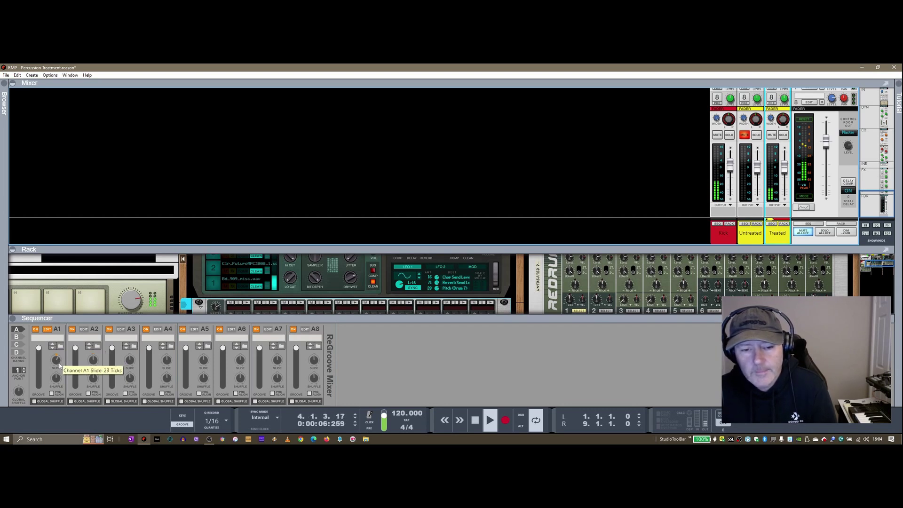
pyautogui.moveTo(60, 365); pyautogui.dragTo(59, 375)
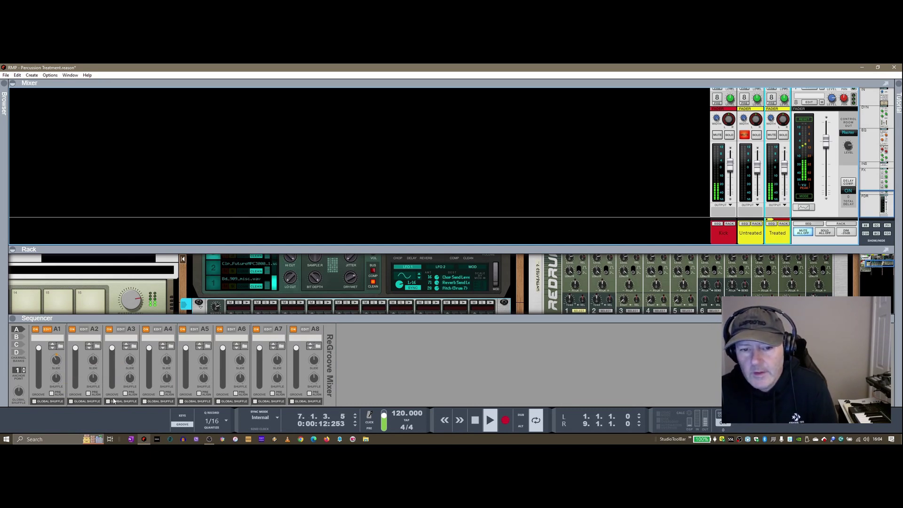
# Hide the ReGroove Mixer, stop playback, and collapse the rack to show all sequencer tracks
pyautogui.click(182, 424)
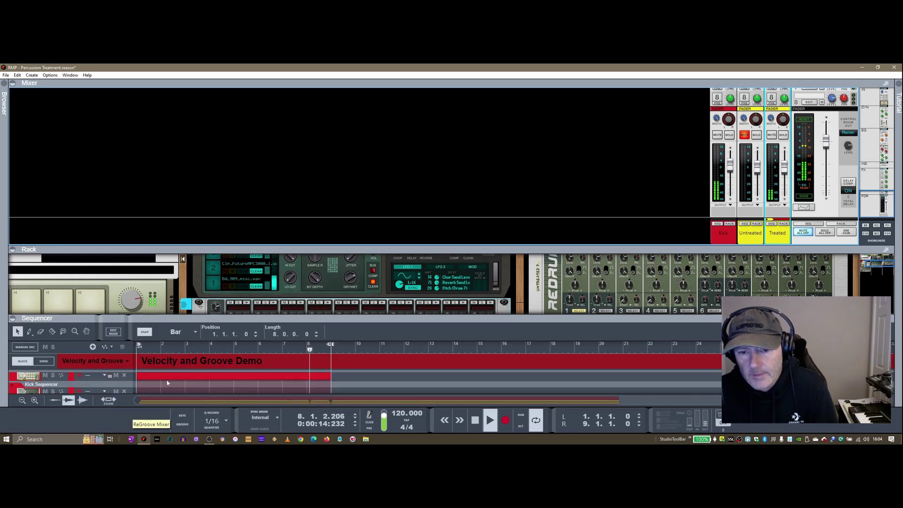
pyautogui.press('space')
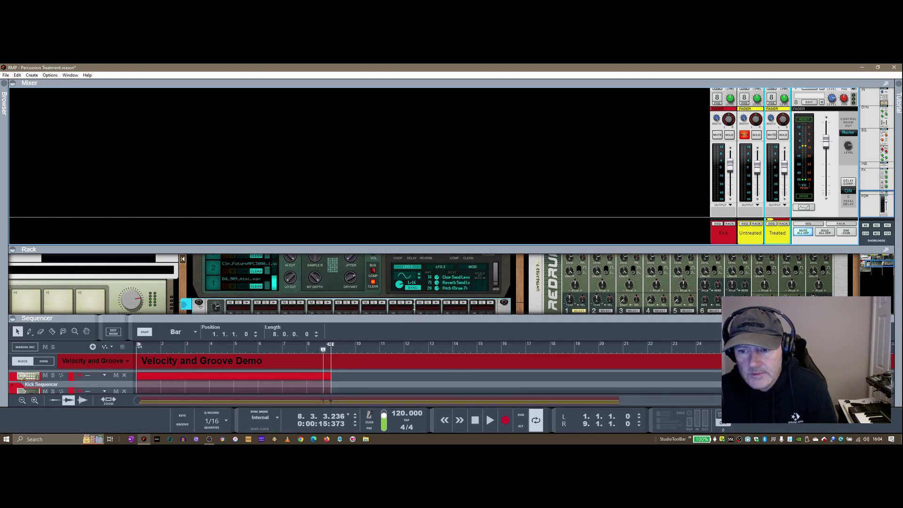
pyautogui.press('F6')
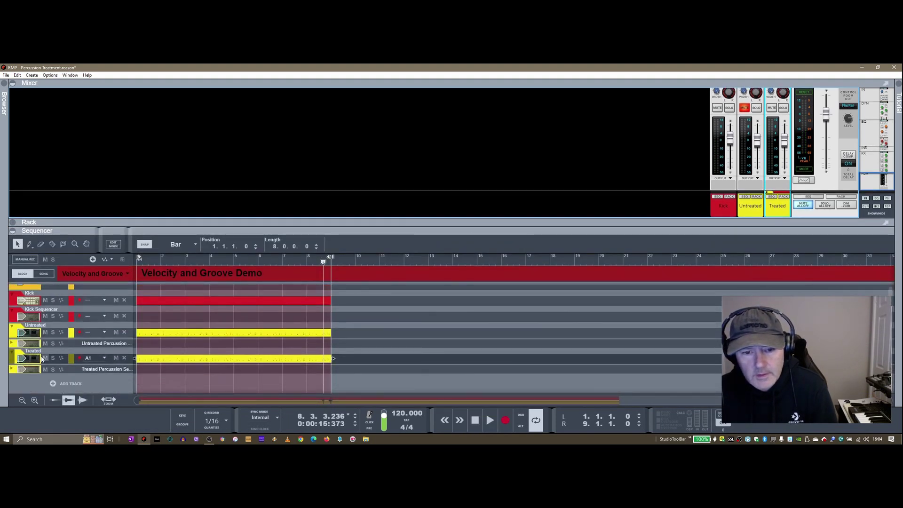
# Keep the Treated track's groove channel on A1 and bring the ReGroove Mixer back up
pyautogui.click(97, 358)
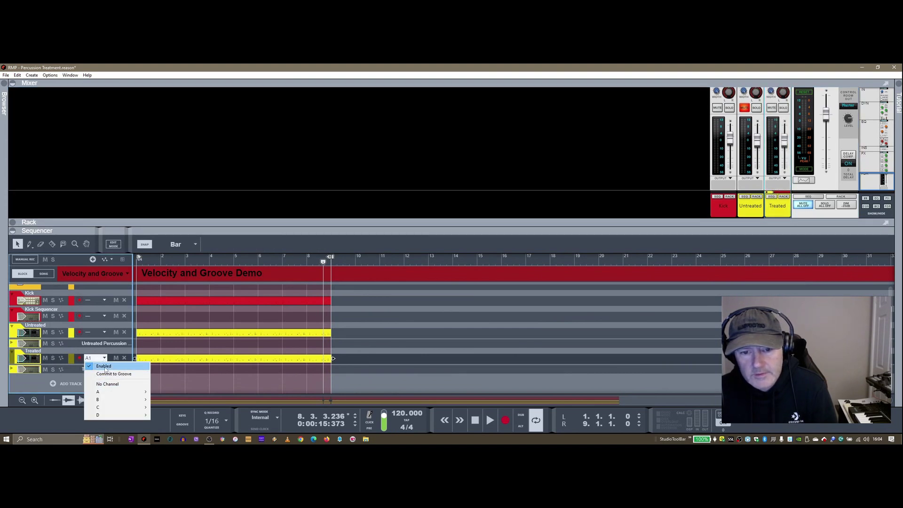
pyautogui.click(106, 367)
pyautogui.click(99, 358)
pyautogui.click(106, 367)
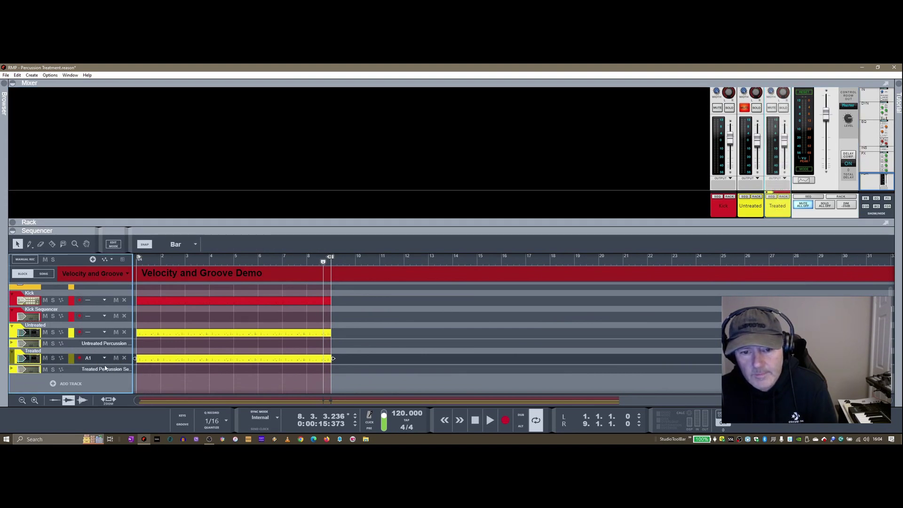
pyautogui.click(99, 358)
pyautogui.moveTo(99, 394)
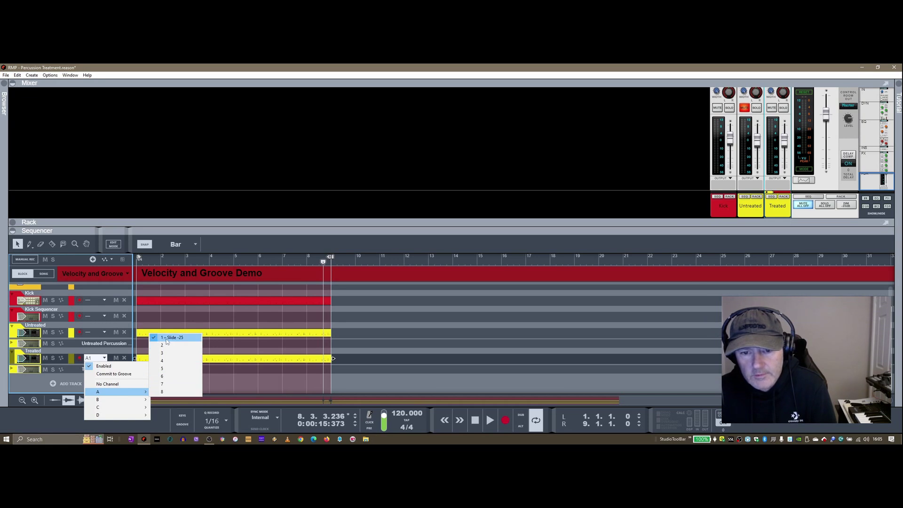
pyautogui.click(158, 420)
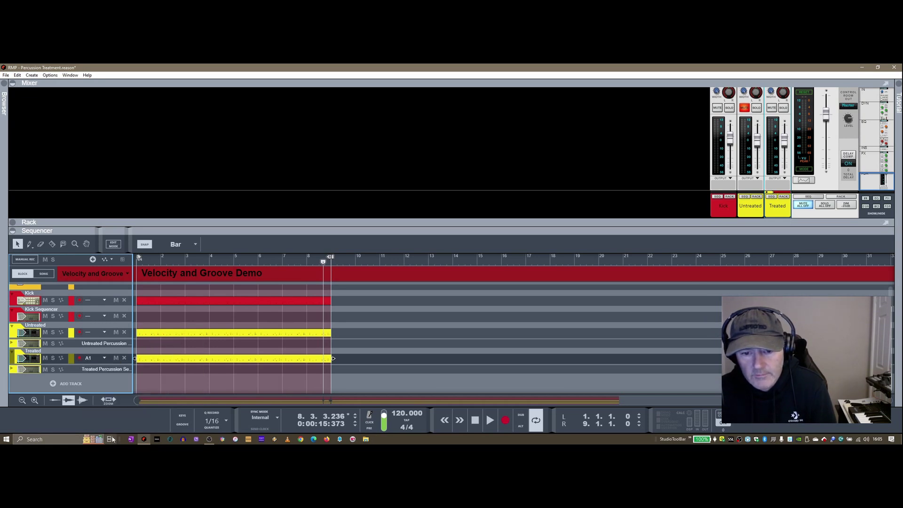
pyautogui.click(182, 424)
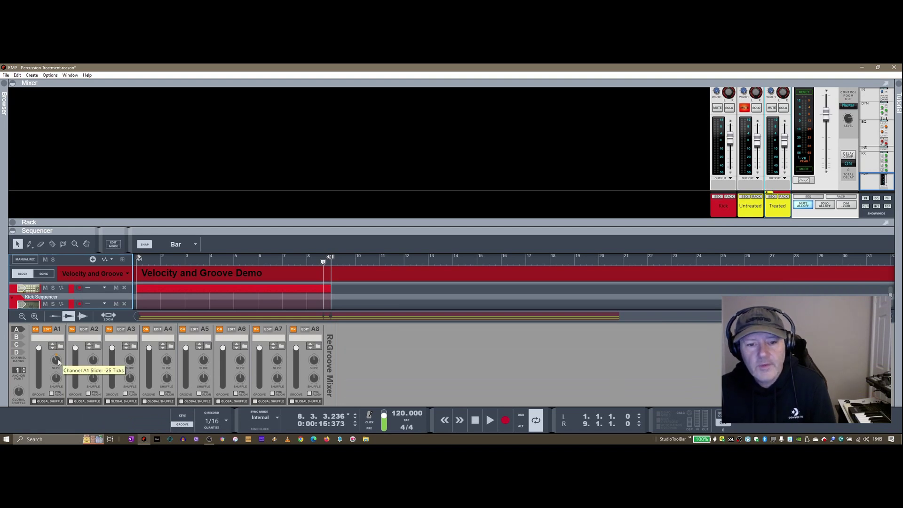
# Close the ReGroove Mixer, rewind to bar 1, and start playback hearing only the Untreated lane
pyautogui.click(183, 425)
pyautogui.click(179, 289)
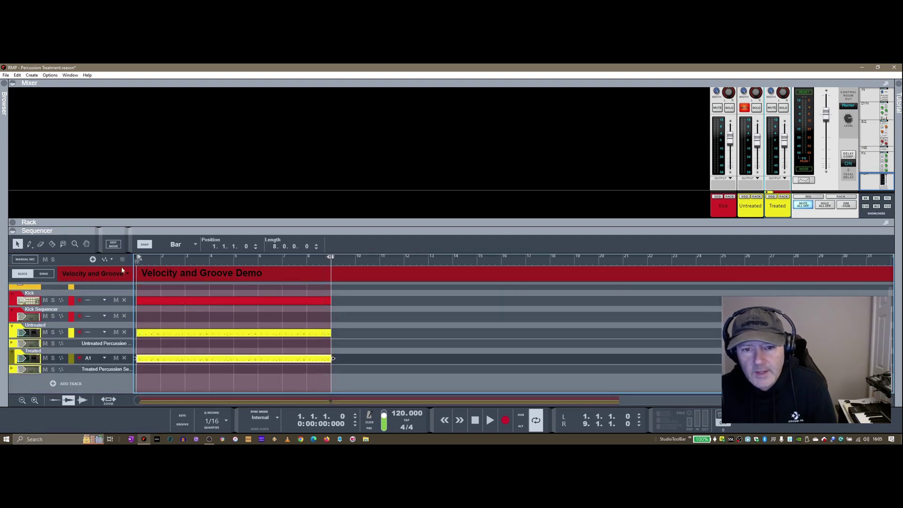
pyautogui.click(746, 110)
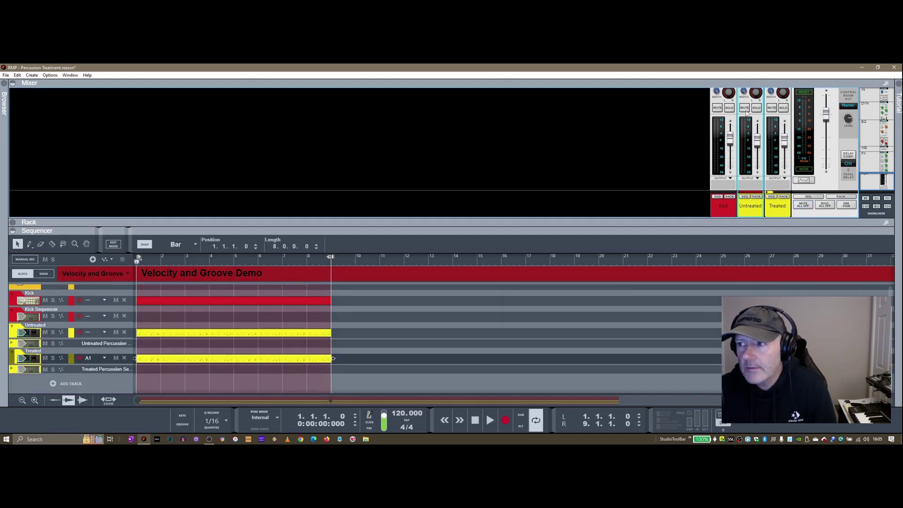
pyautogui.click(718, 108)
pyautogui.click(746, 109)
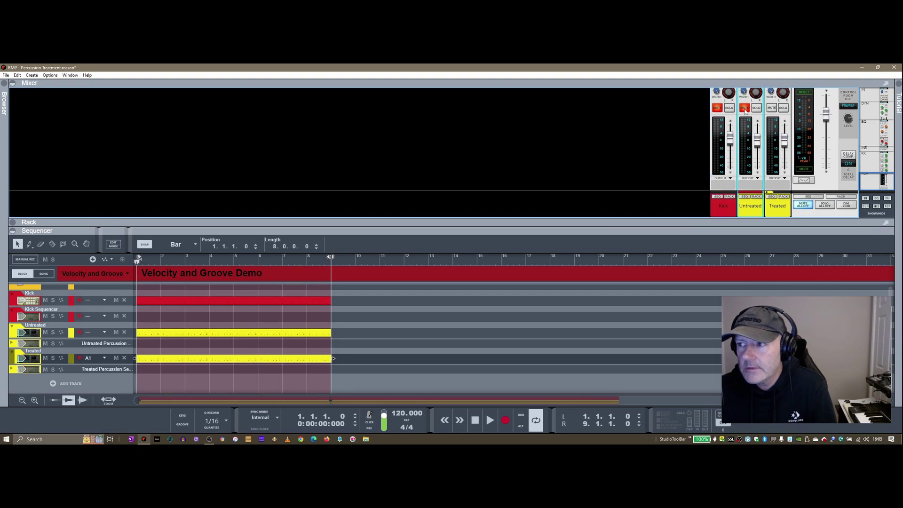
pyautogui.click(746, 109)
pyautogui.click(772, 107)
pyautogui.click(489, 419)
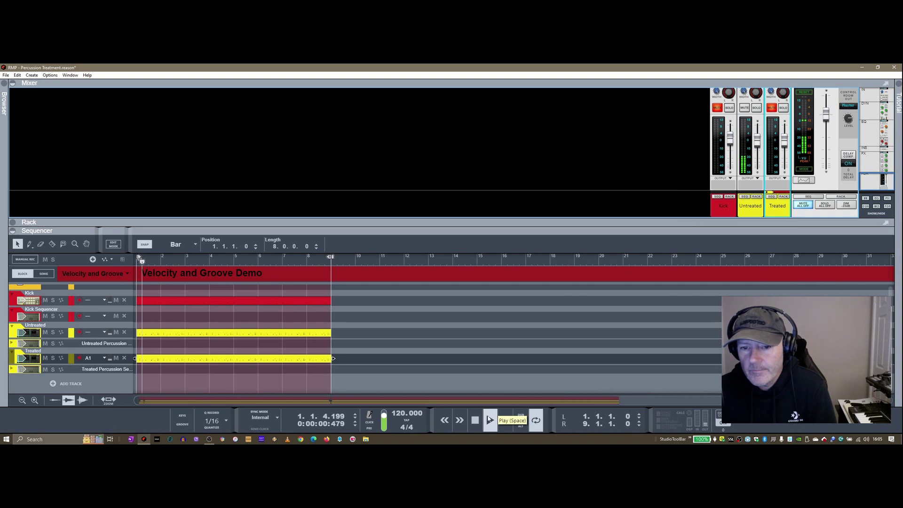
# Alternate between Treated and Untreated lanes, finish with Untreated muted, stop playback, and deselect the clip
pyautogui.click(772, 108)
pyautogui.click(744, 108)
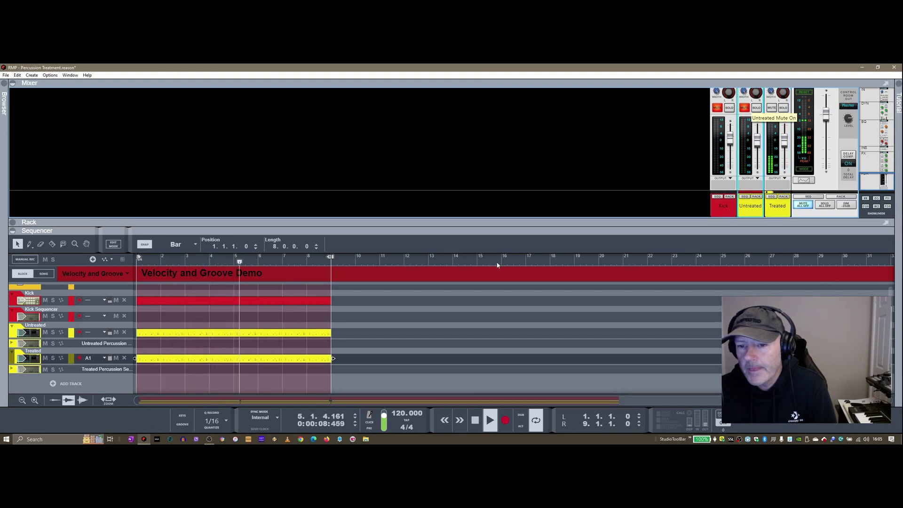
pyautogui.click(718, 107)
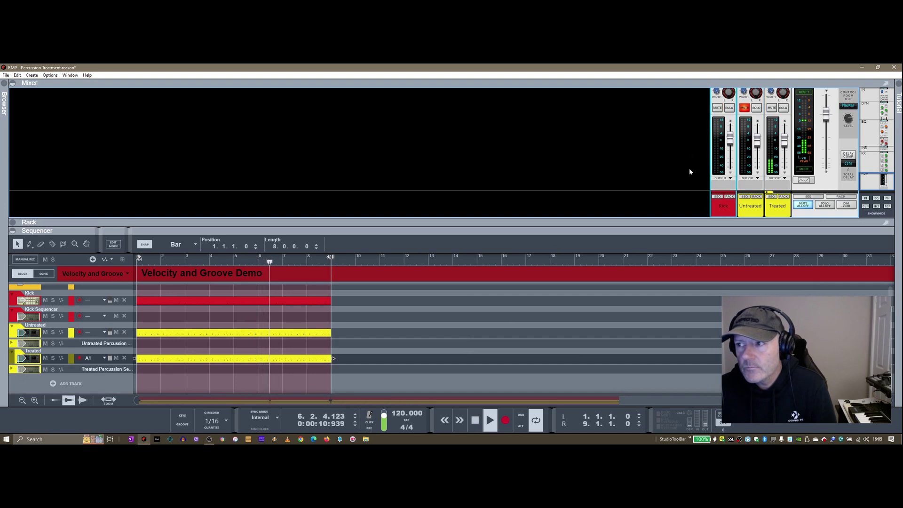
pyautogui.click(745, 107)
pyautogui.click(771, 108)
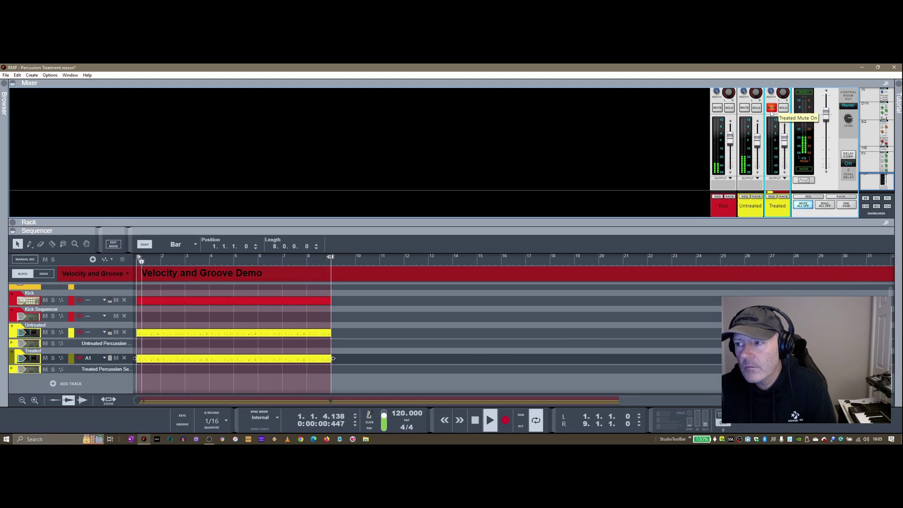
pyautogui.click(772, 107)
pyautogui.click(745, 107)
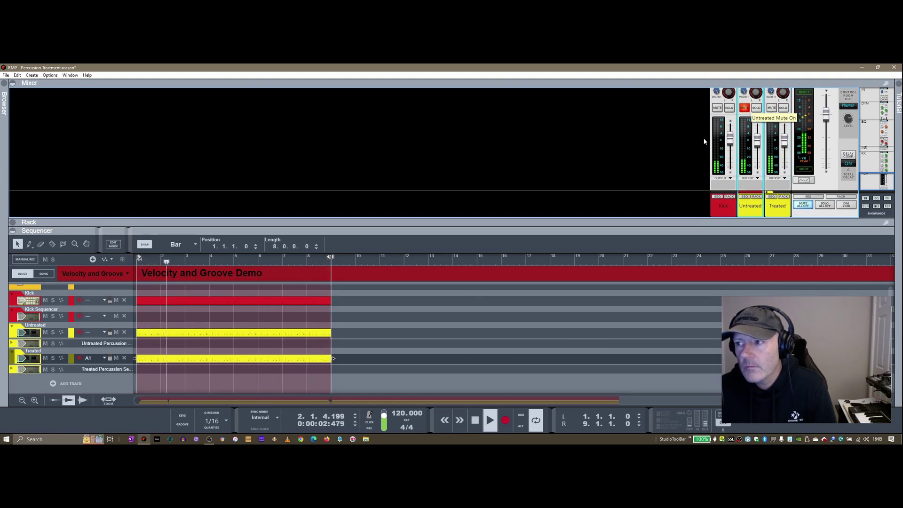
pyautogui.click(476, 420)
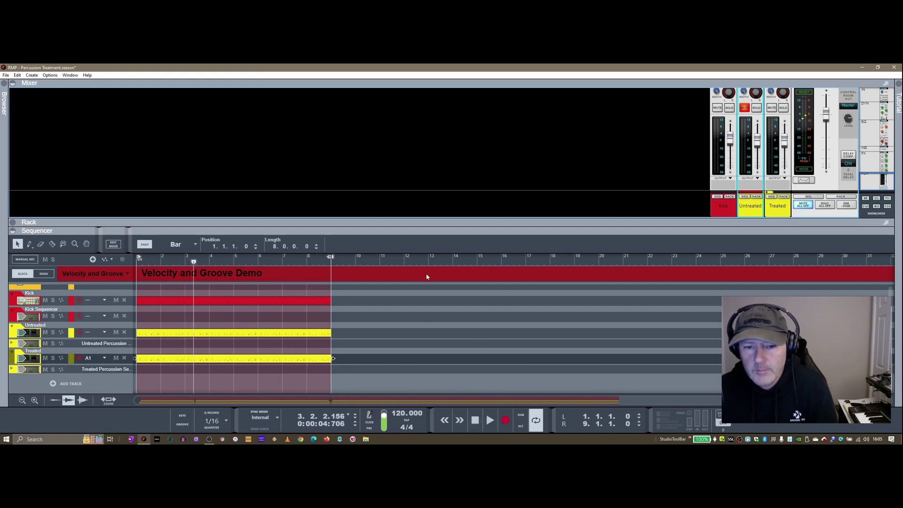
pyautogui.click(95, 353)
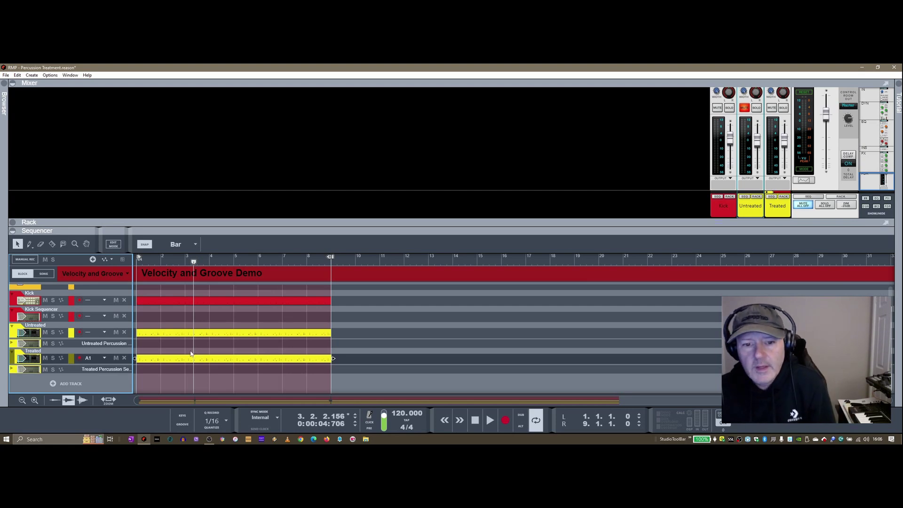
# Open the Treated clip, test-flatten its velocities with the Pencil, undo it, and return to the Arrow tool
pyautogui.doubleClick(250, 359)
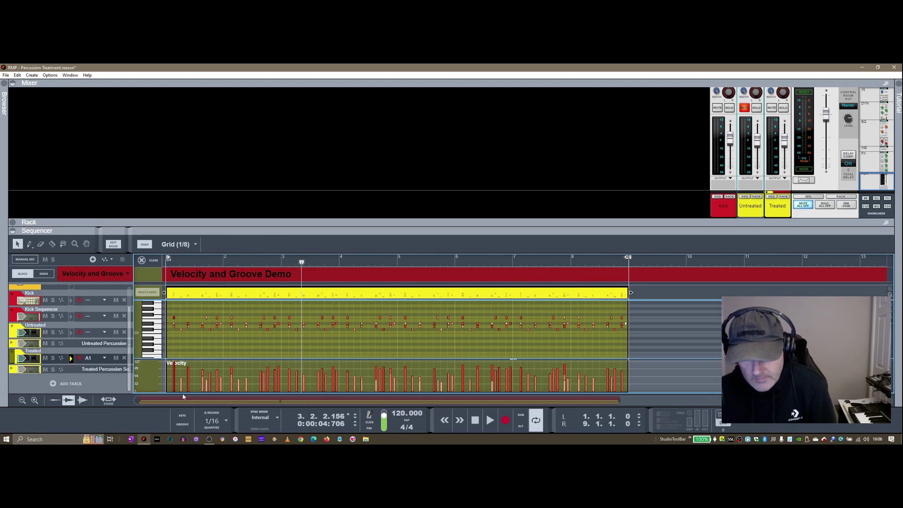
pyautogui.click(29, 243)
pyautogui.moveTo(175, 370); pyautogui.dragTo(625, 365)
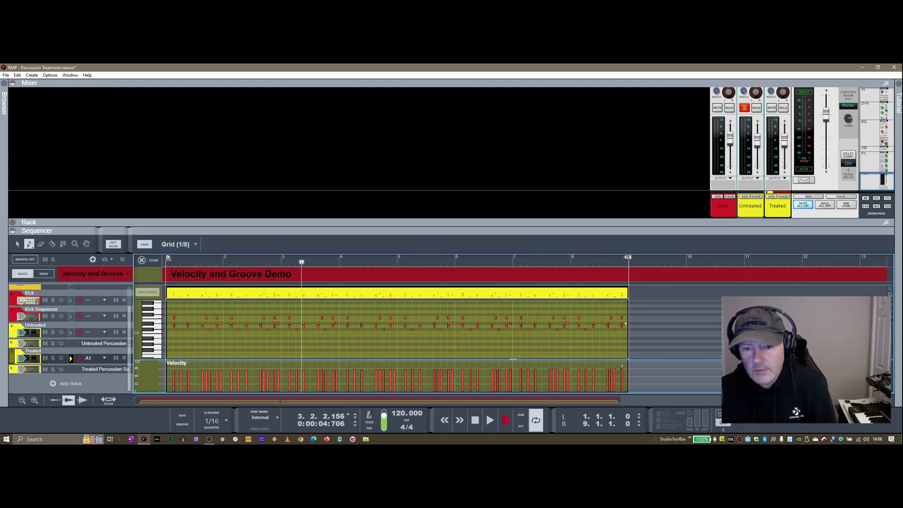
pyautogui.hotkey('ctrl', 'z')
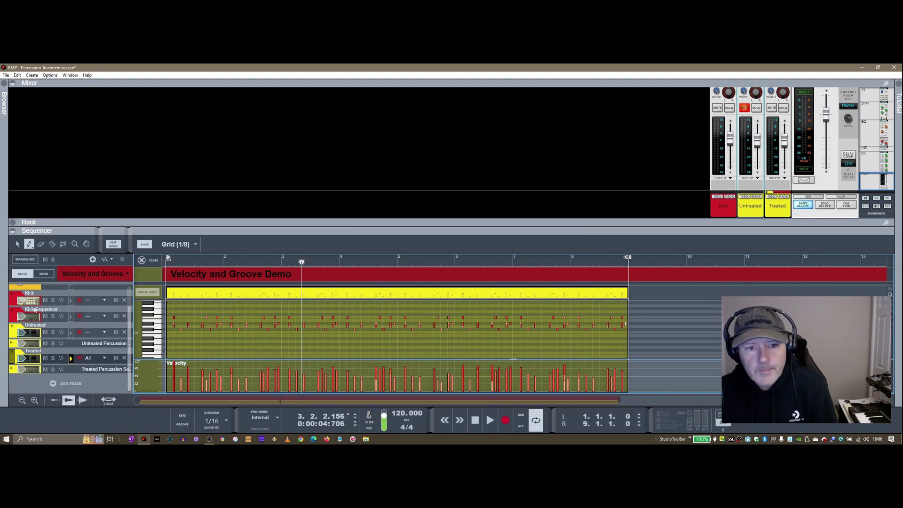
pyautogui.click(18, 243)
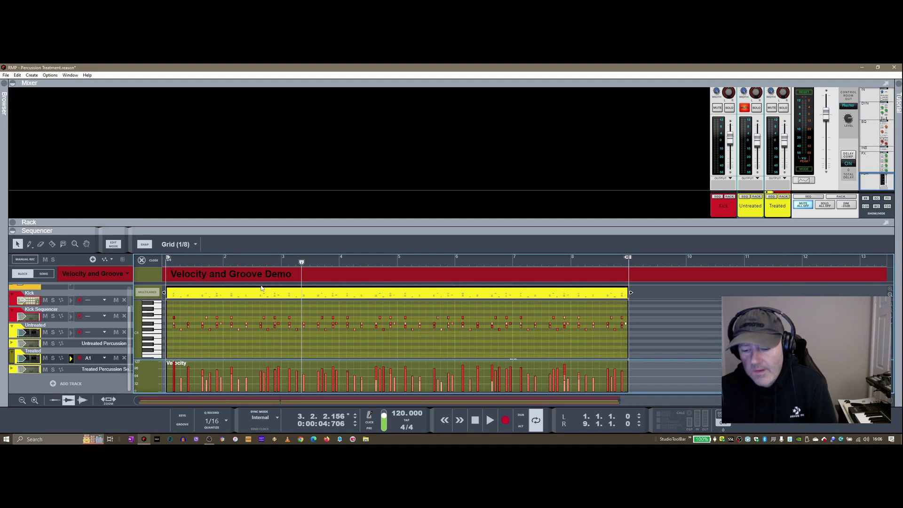
# Reopen the ReGroove Mixer and check that channel A1's slide reads -25 ticks
pyautogui.click(182, 424)
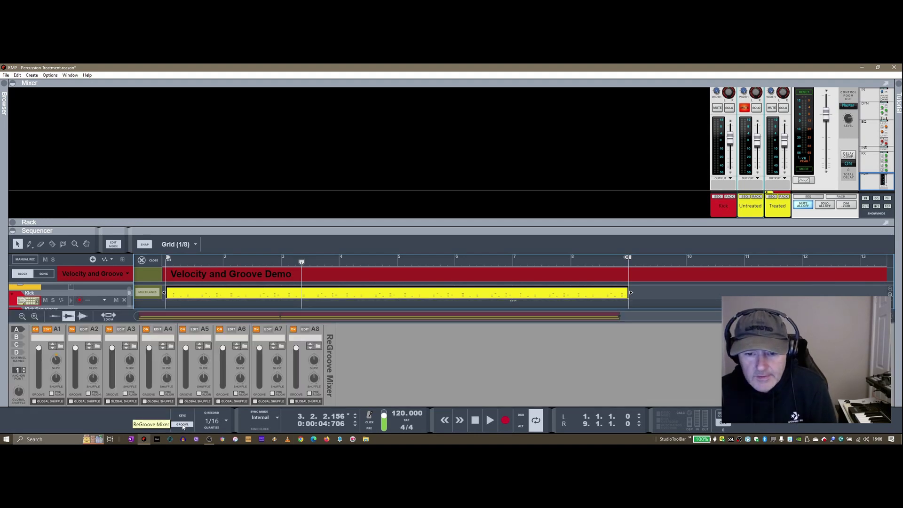
pyautogui.moveTo(54, 362)
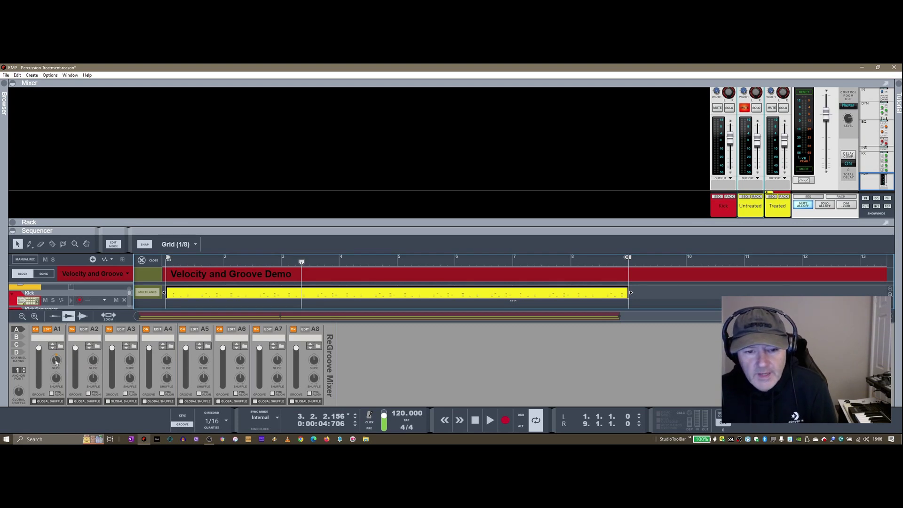
pyautogui.moveTo(57, 366)
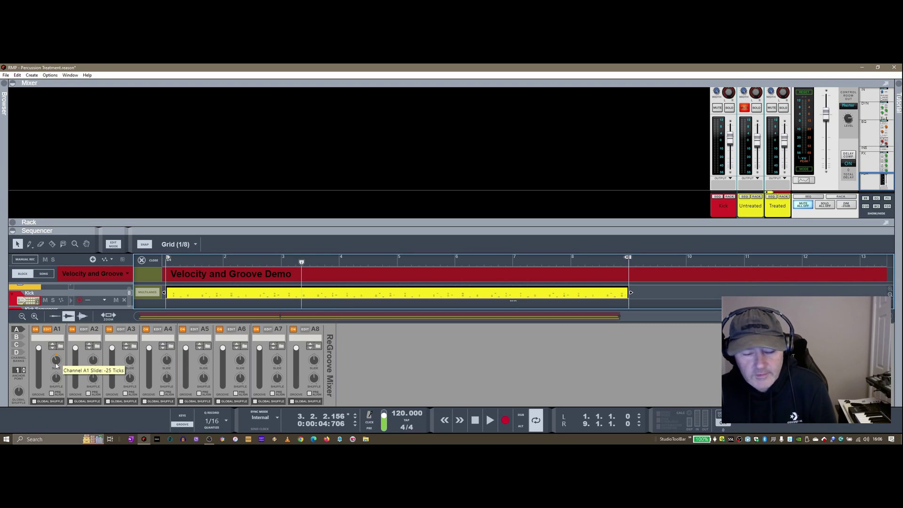
# Close the ReGroove Mixer, resize the upper panes, and collapse the rack to enlarge the sequencer
pyautogui.click(182, 425)
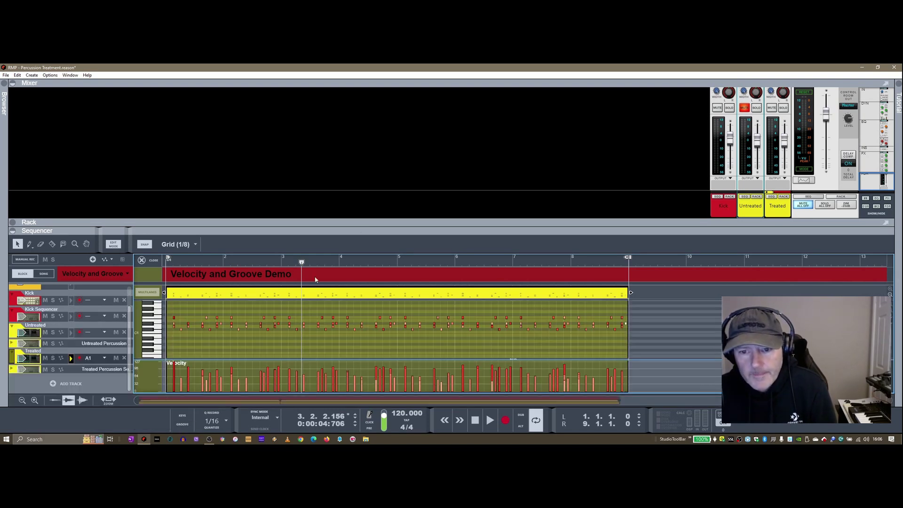
pyautogui.moveTo(360, 228)
pyautogui.mouseDown()
pyautogui.moveTo(348, 278)
pyautogui.moveTo(335, 221)
pyautogui.moveTo(361, 210)
pyautogui.mouseUp()
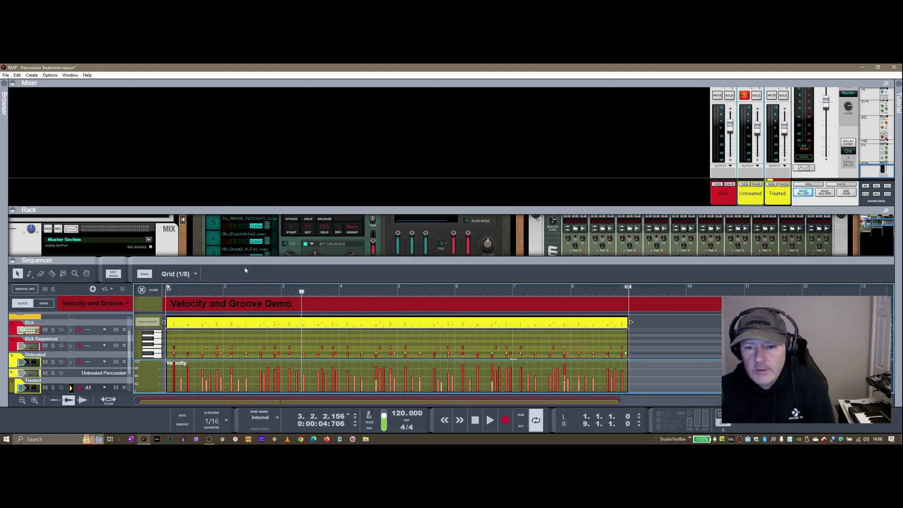
pyautogui.doubleClick(304, 260)
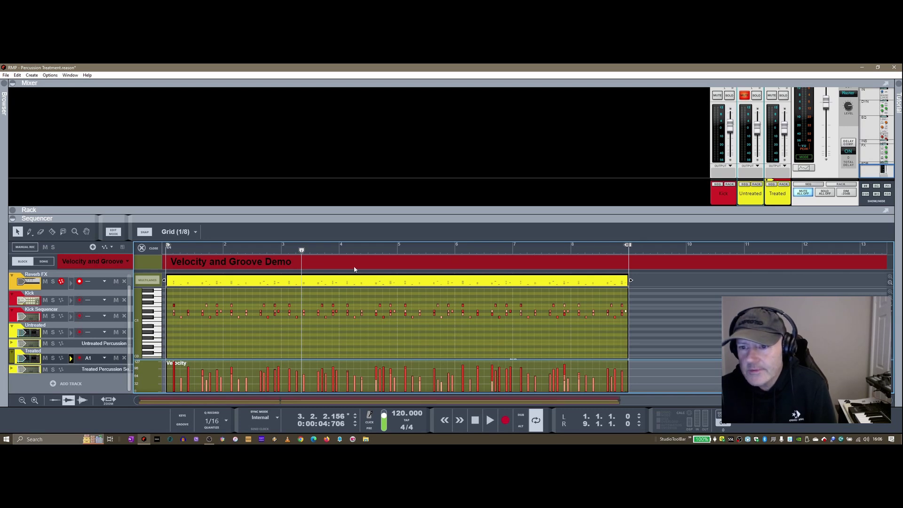
pyautogui.click(141, 247)
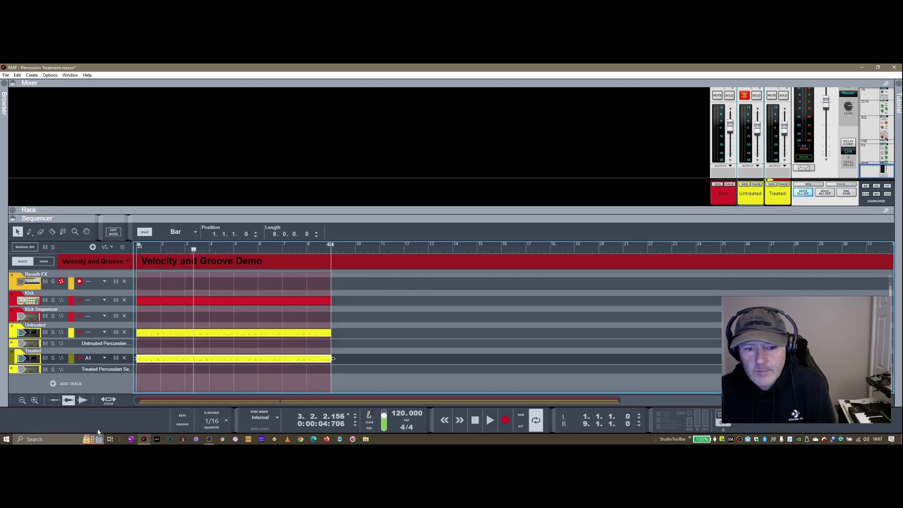
pyautogui.click(181, 425)
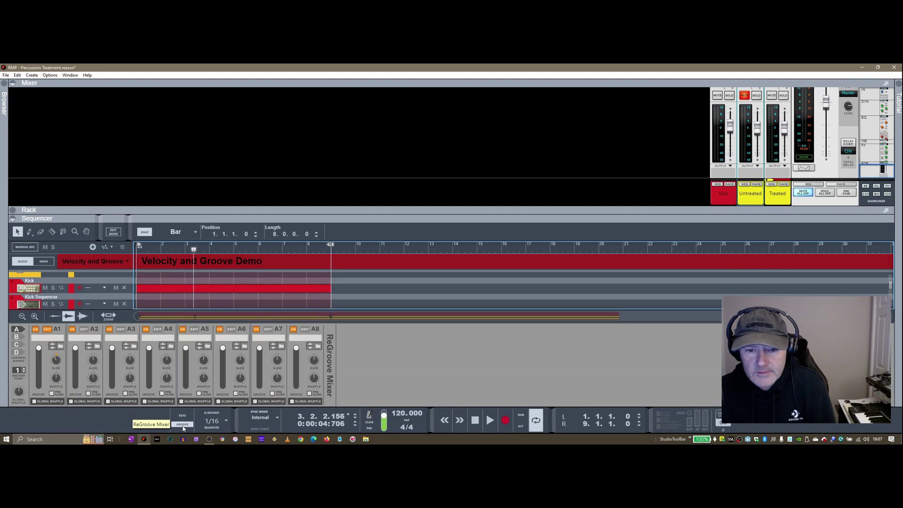
pyautogui.click(182, 425)
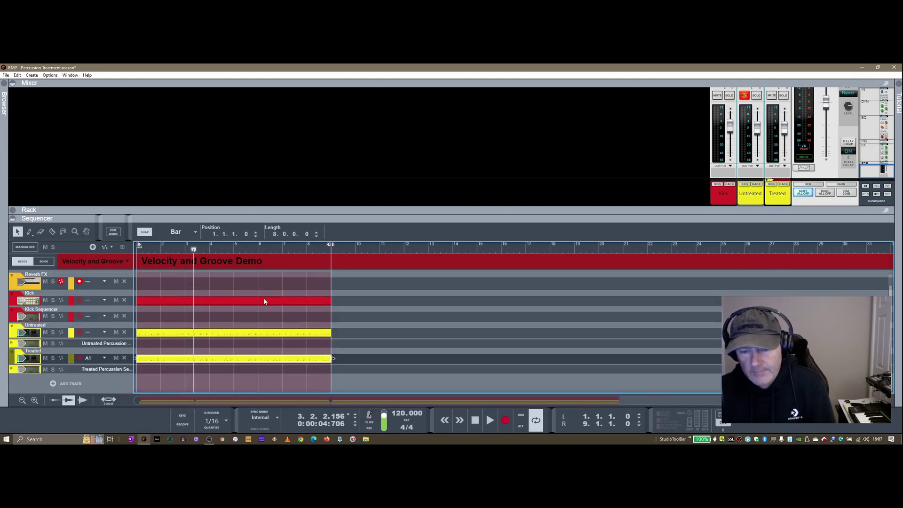